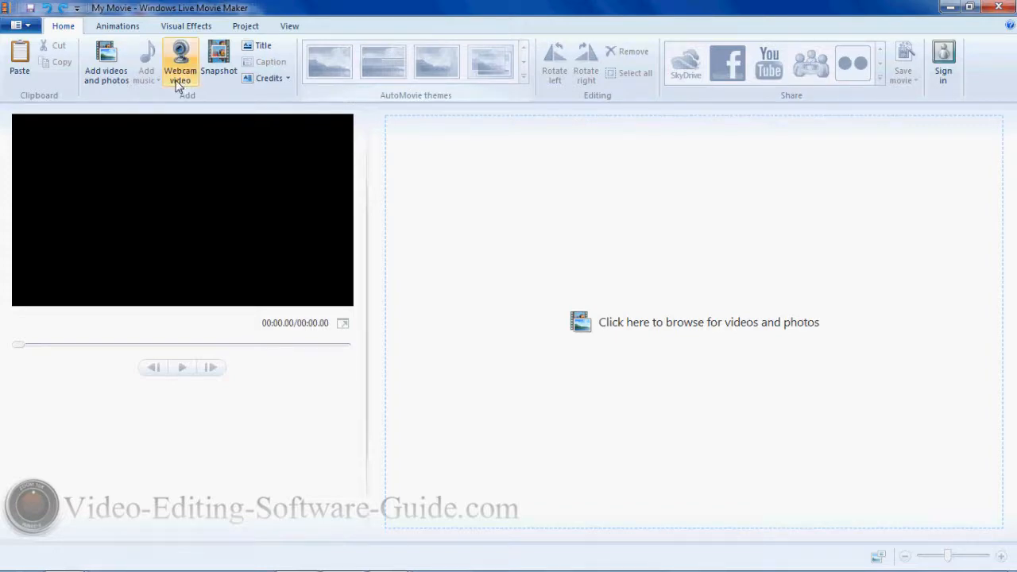
Add the christmas and christmas2 video clips from the movies network drive to the project
left_click(108, 70)
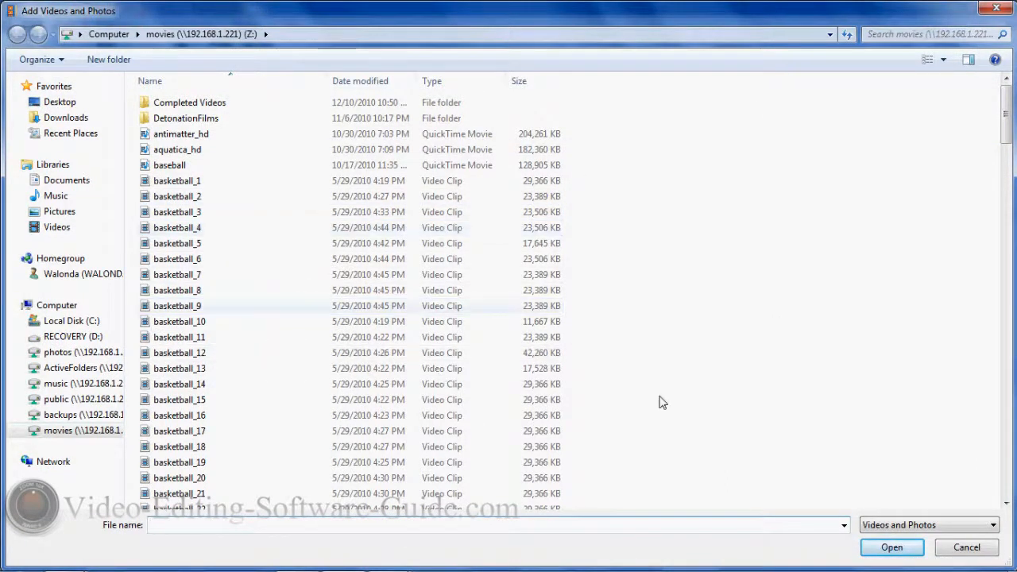
left_click(1006, 503)
left_click(1006, 503)
left_click(1006, 503)
left_click(1009, 494)
left_click(1009, 494)
left_click(1010, 493)
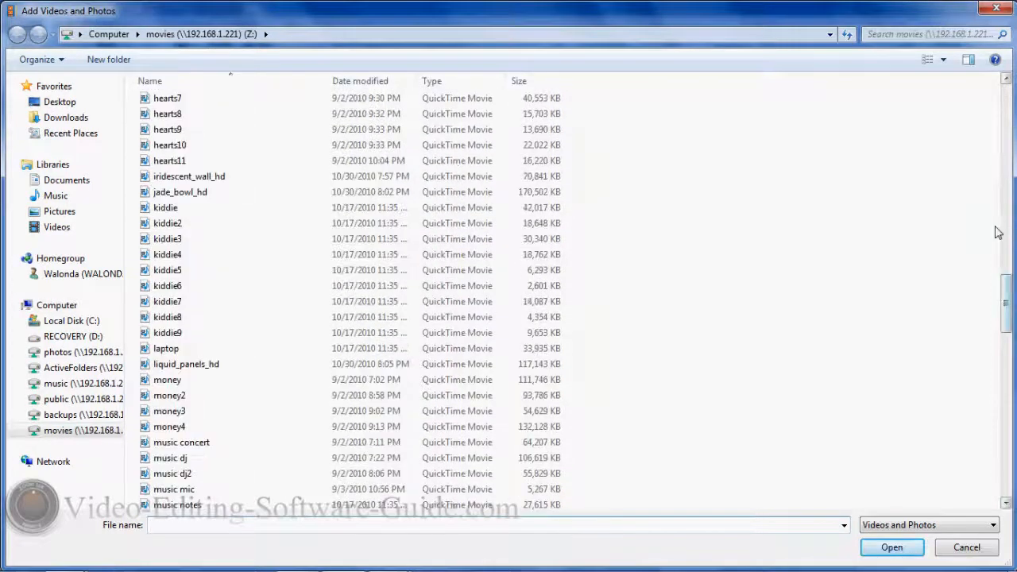
left_click(1006, 80)
left_click(1006, 80)
left_click(1006, 80)
left_click(1006, 80)
left_click(1006, 80)
left_click(1006, 81)
left_click(1006, 80)
left_click(1006, 80)
left_click(1006, 81)
left_click(1005, 80)
left_click(1006, 81)
left_click_drag(1006, 278, 1006, 203)
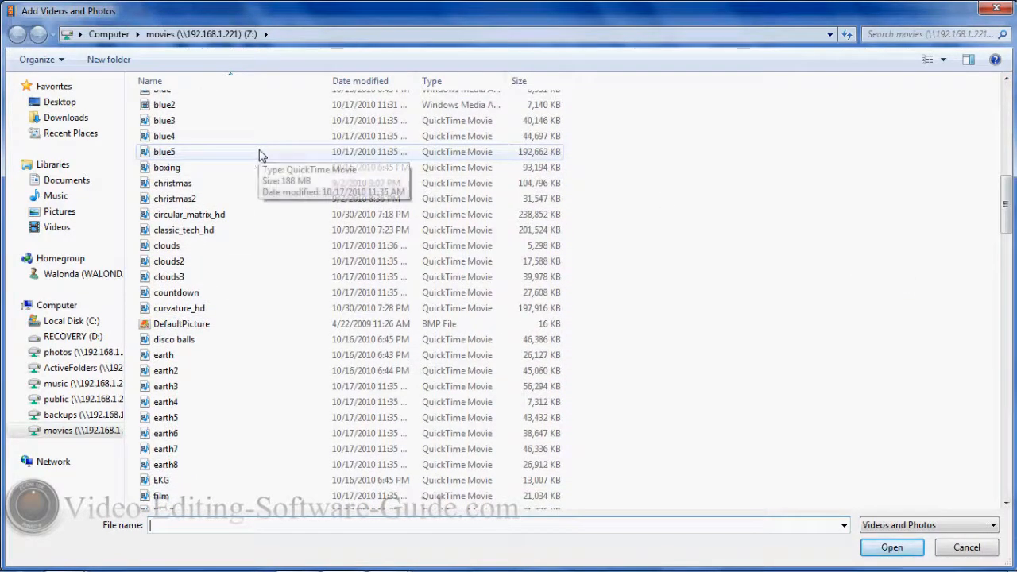
left_click(222, 190)
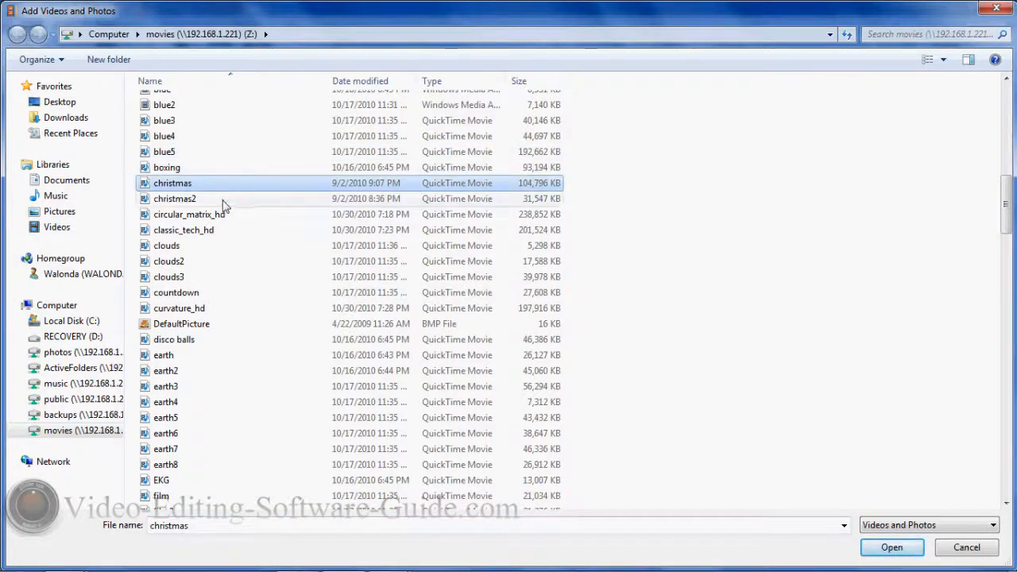
left_click(222, 198, "ctrl")
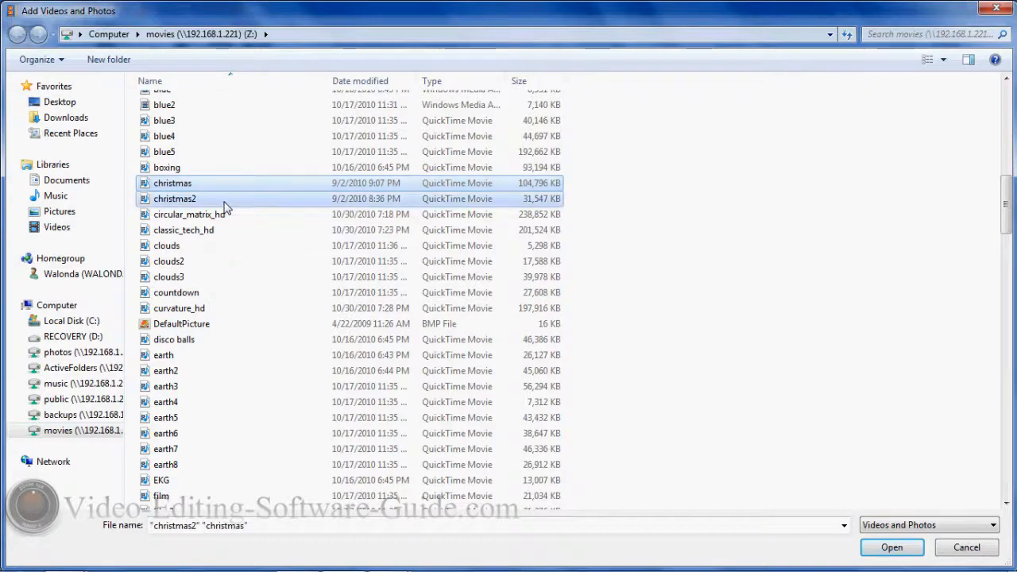
left_click(874, 546)
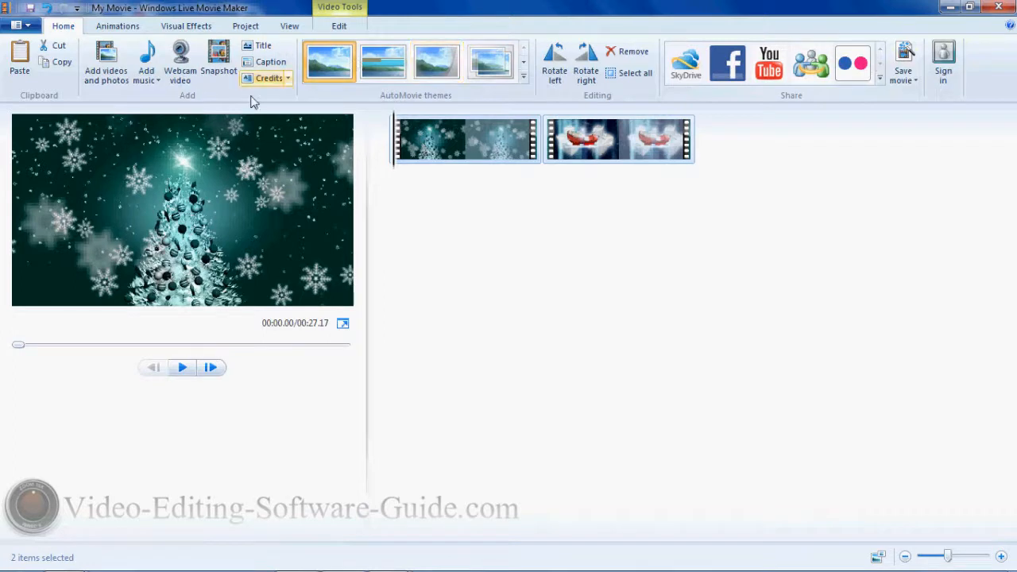
Add the music file 0201____ from the Video_Music folder to the movie
left_click(147, 78)
left_click(167, 97)
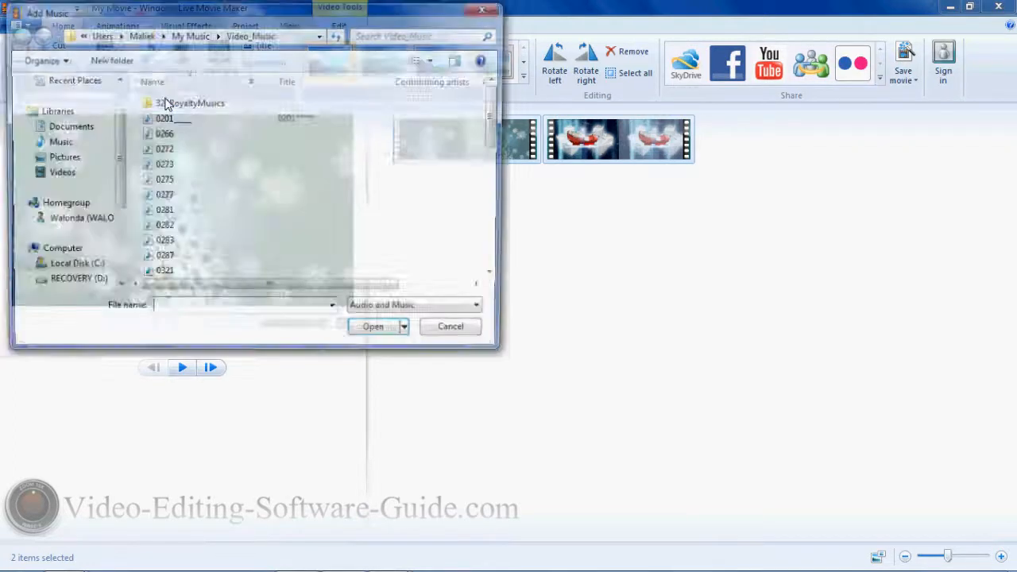
left_click(173, 120)
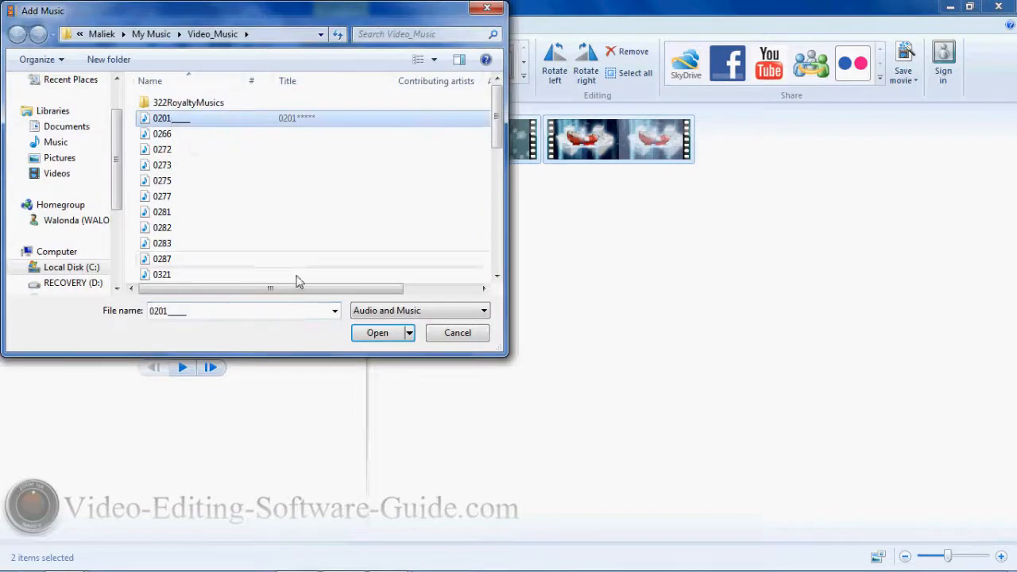
left_click(377, 334)
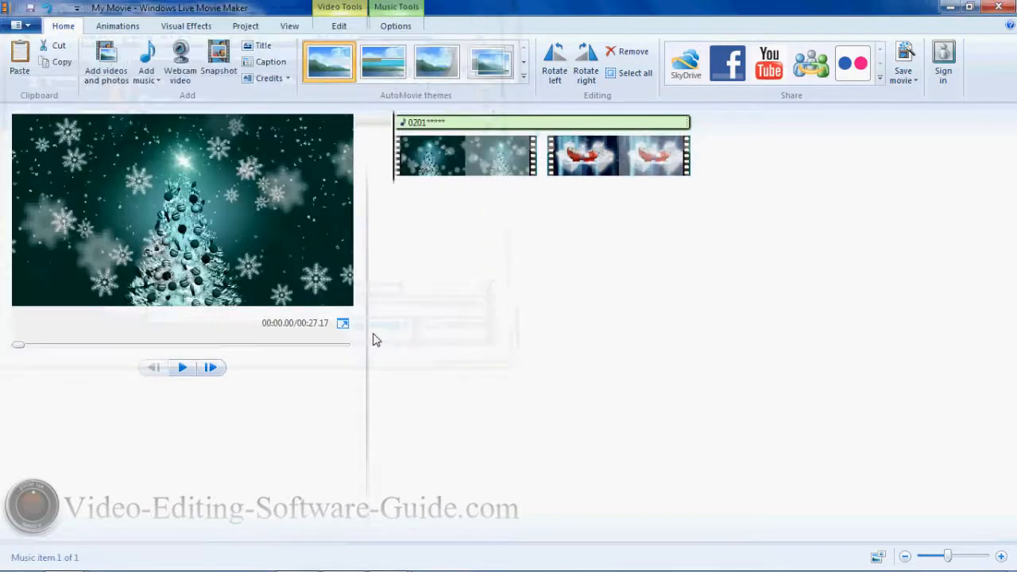
Play the first seconds of the movie with its music and review the music and video editing options
left_click(184, 368)
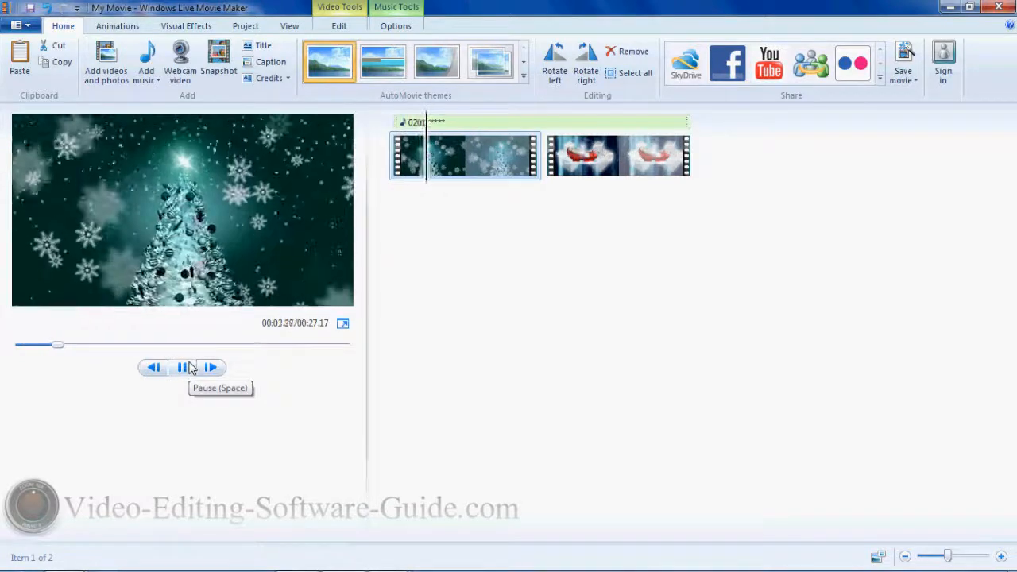
left_click(189, 368)
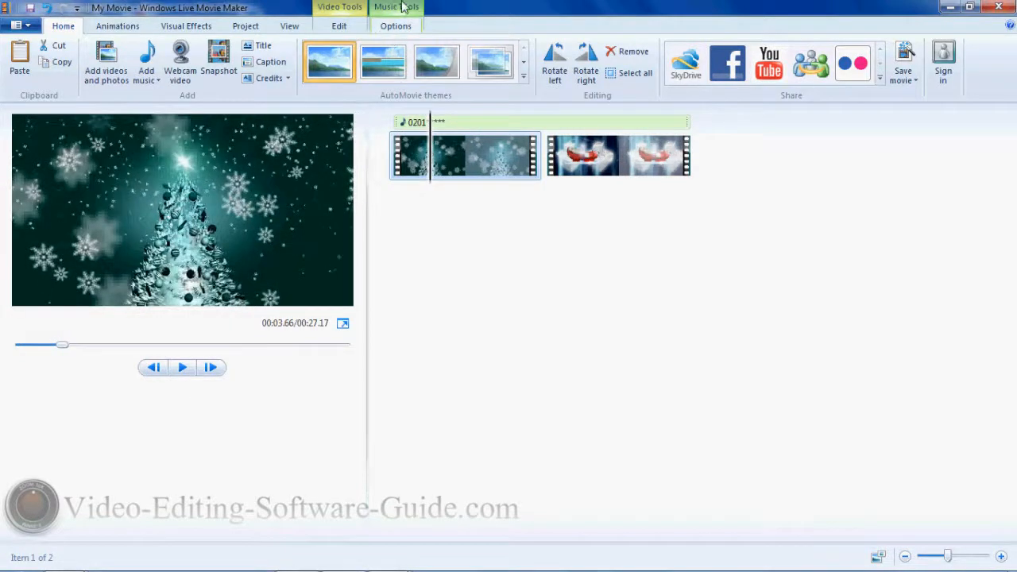
left_click(396, 27)
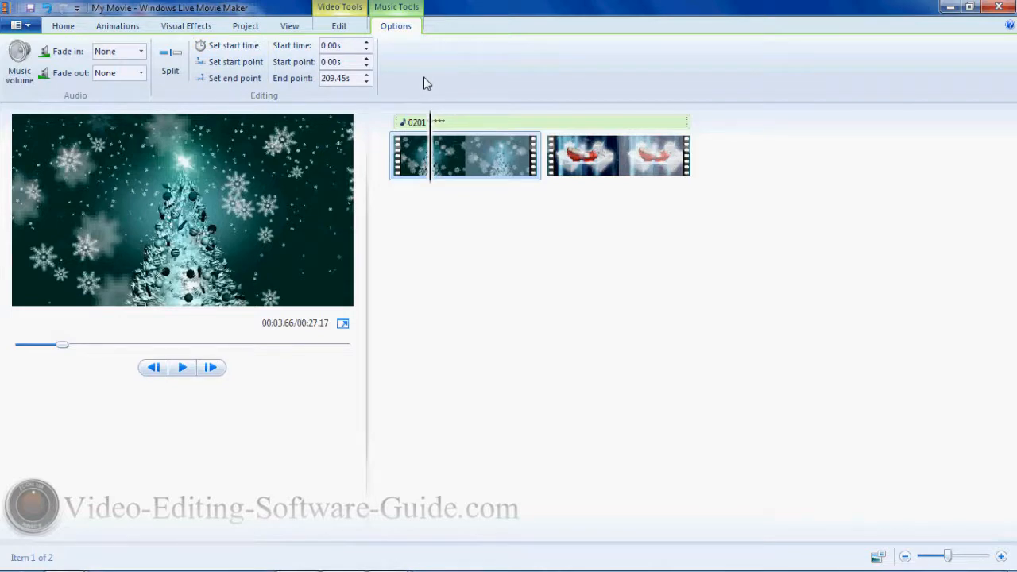
left_click(338, 32)
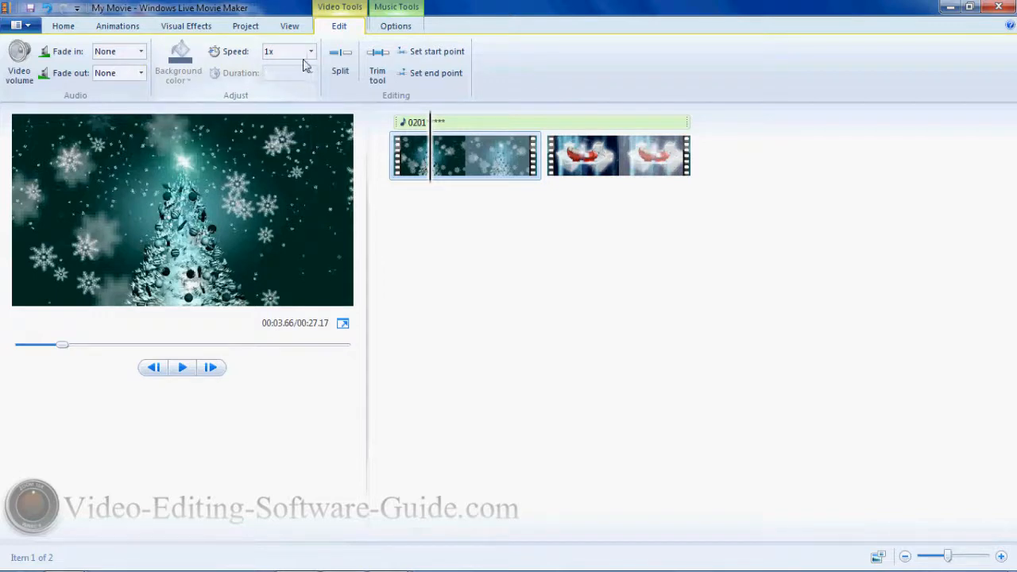
Try a caption on the Christmas tree clip and undo it
left_click(68, 26)
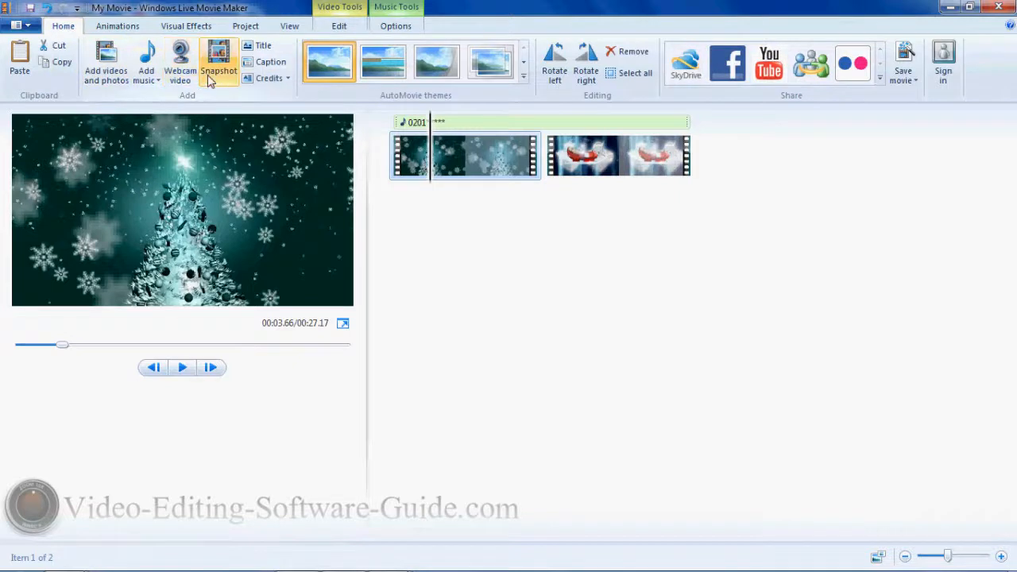
left_click(268, 64)
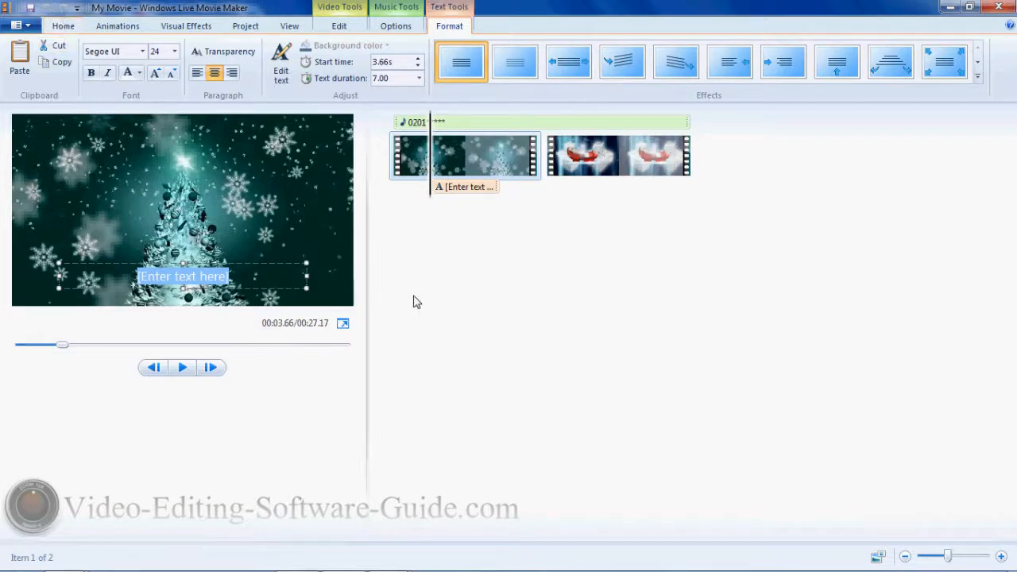
left_click(49, 8)
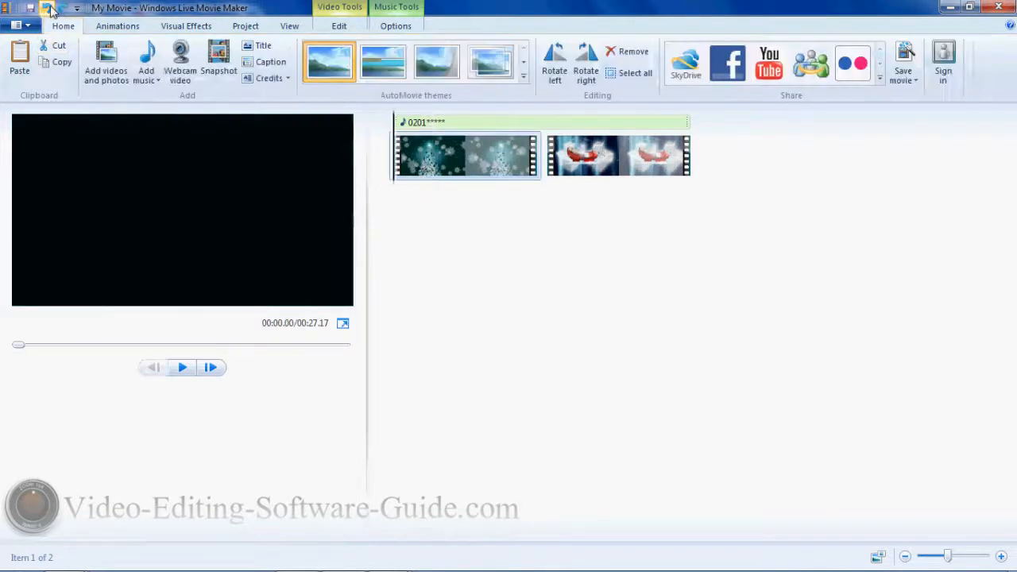
Add a title before the first clip and replace its text with VESG.com
left_click(264, 46)
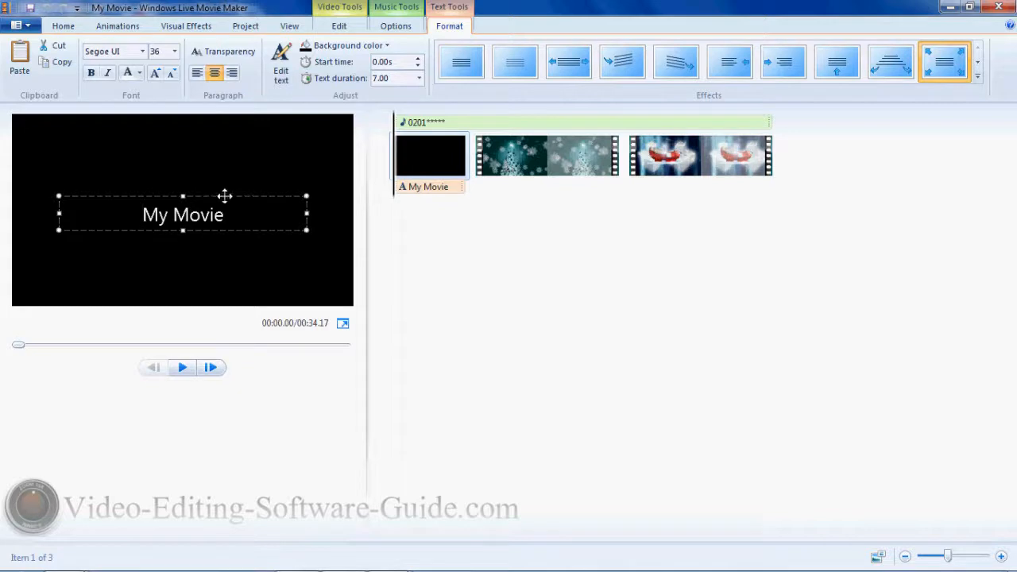
key("Right")
key("Right")
key("BackSpace")
key("BackSpace")
key("BackSpace")
key("BackSpace")
key("BackSpace")
key("BackSpace")
key("BackSpace")
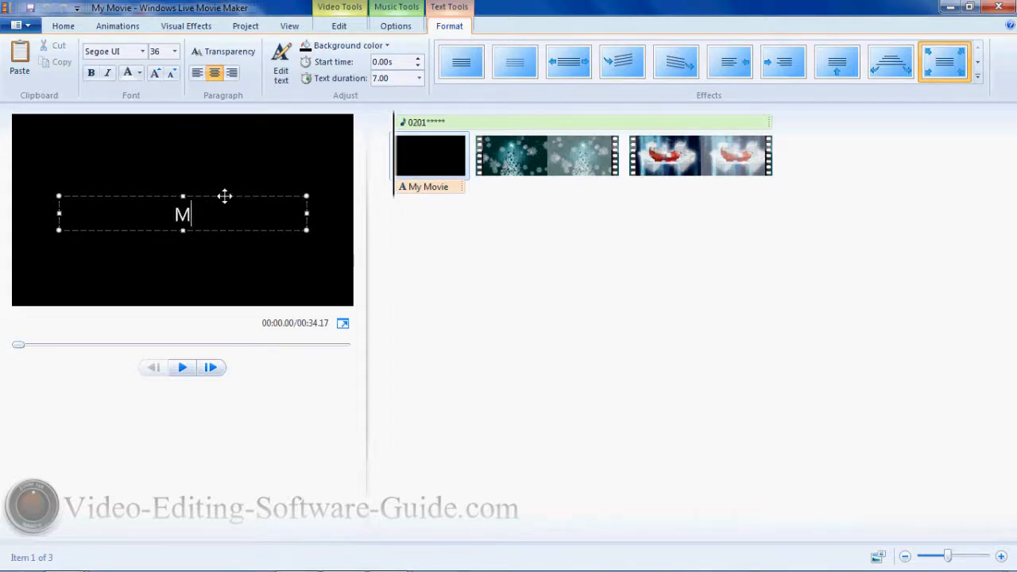
type("VESG.com")
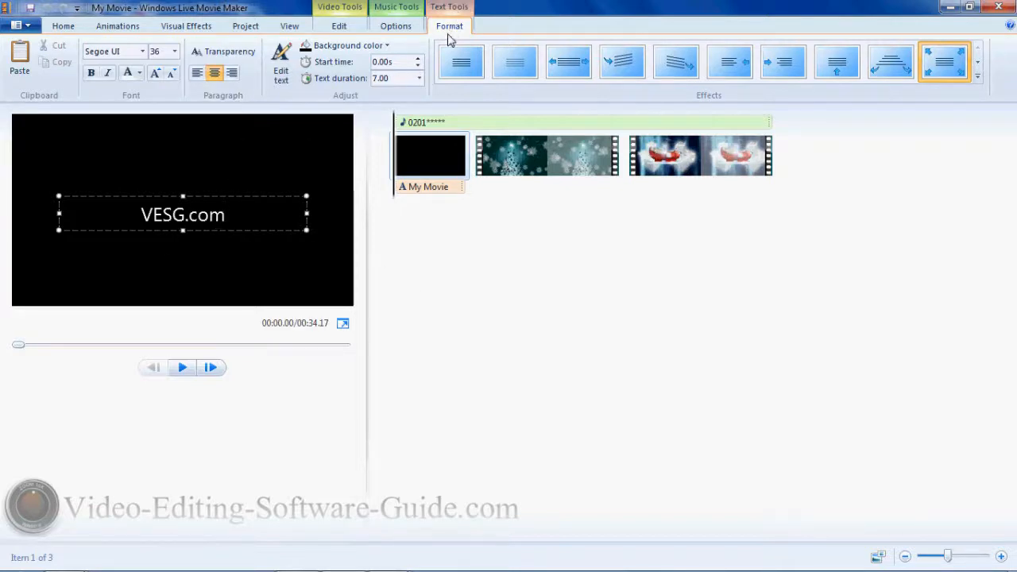
Try a red background on the VESG.com title and set it back to black
left_click(384, 45)
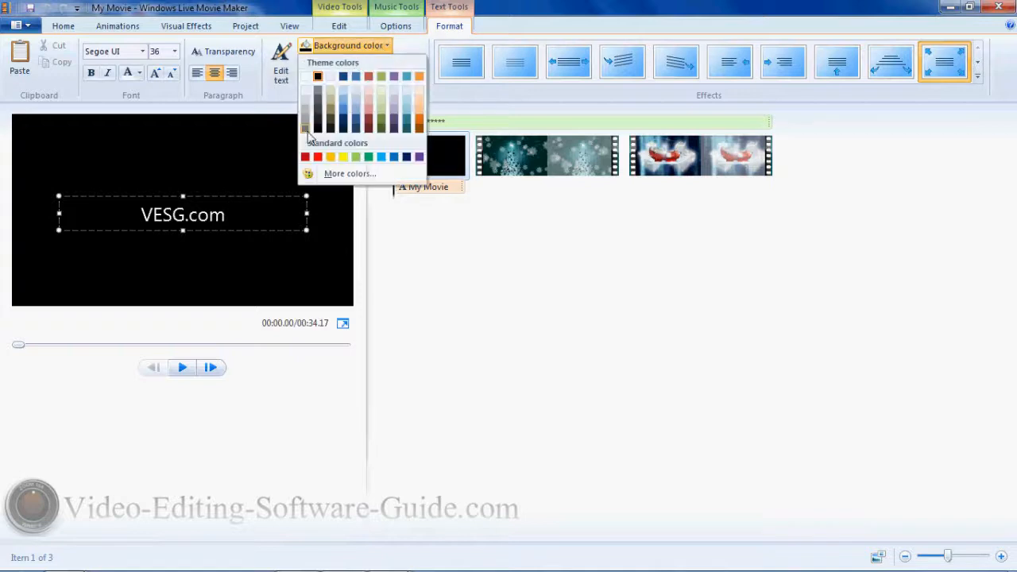
left_click(317, 157)
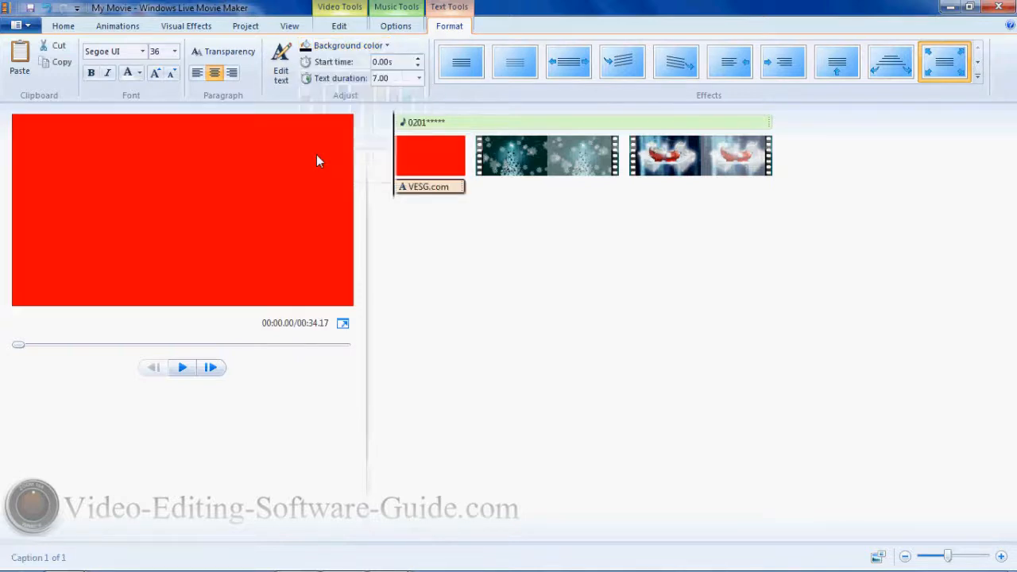
left_click(387, 46)
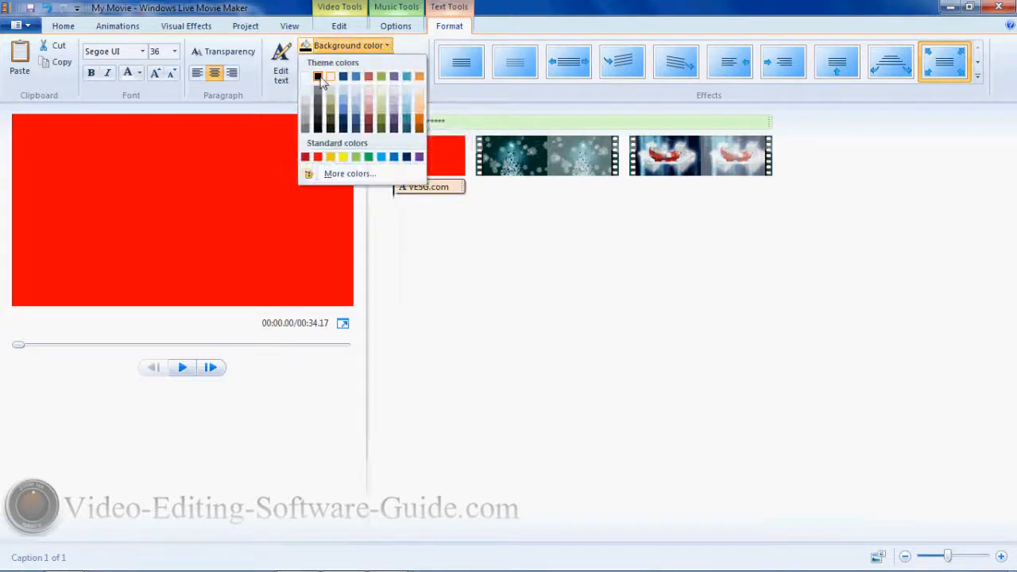
left_click(318, 78)
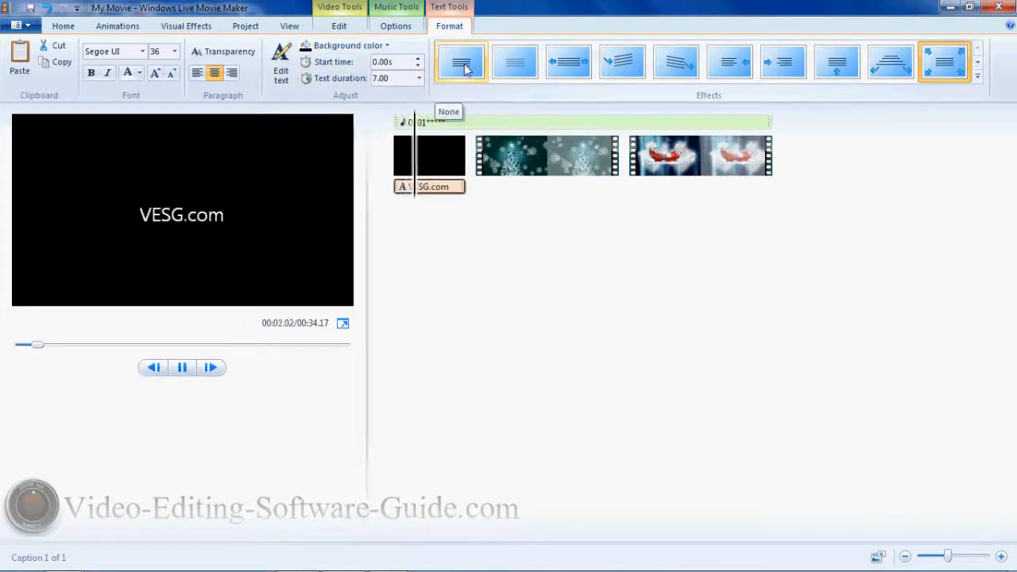
Remove the music track from the movie
left_click(432, 121)
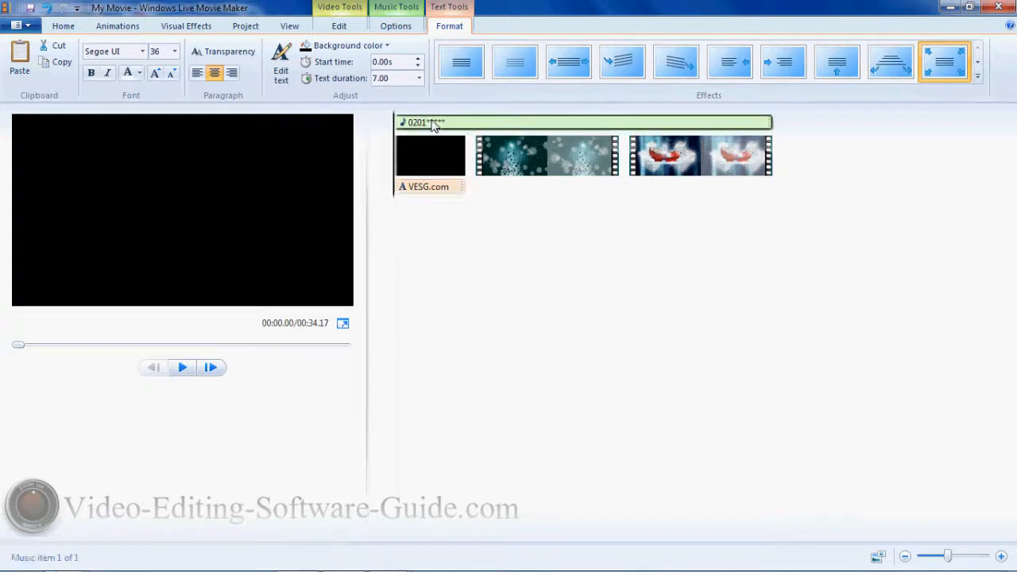
right_click(432, 122)
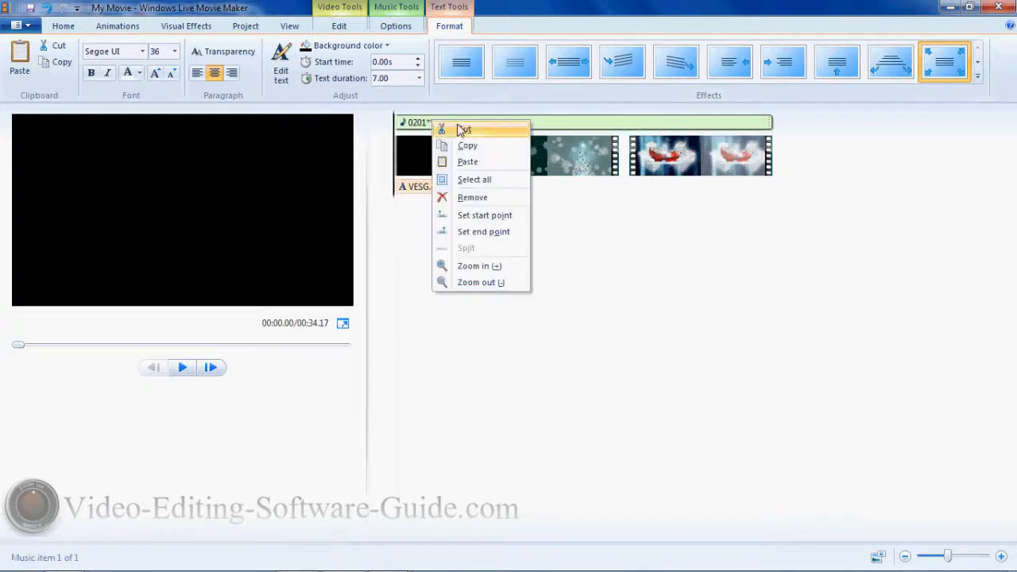
left_click(469, 198)
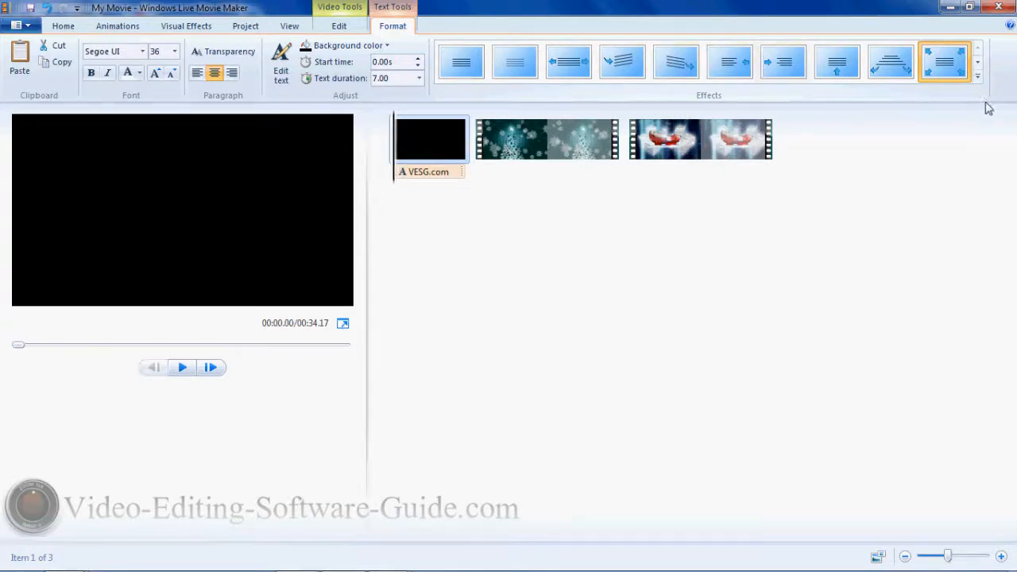
Browse the text effects available for the VESG.com title and preview them, including Contemporary - fade 3
left_click(978, 62)
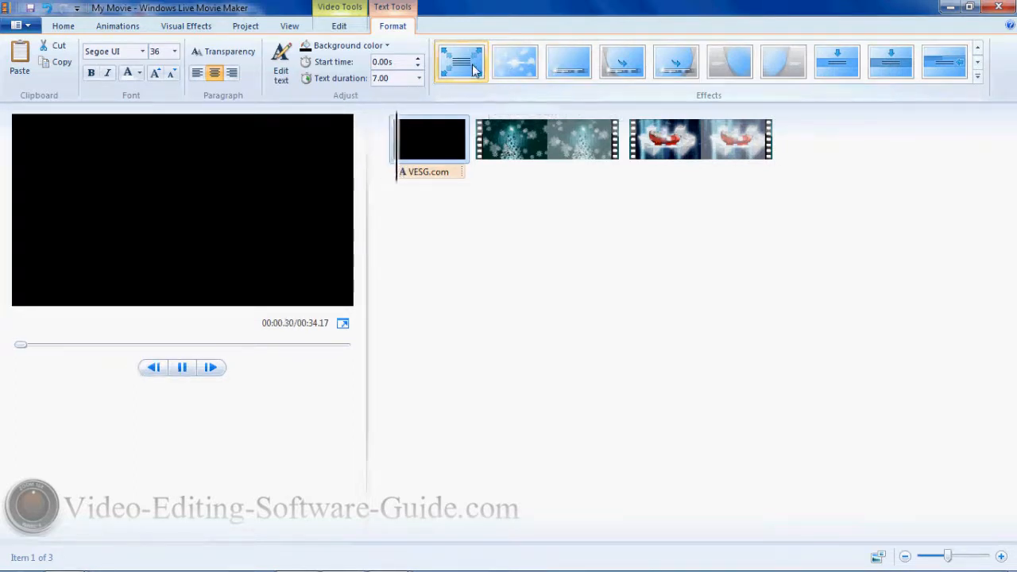
left_click(979, 62)
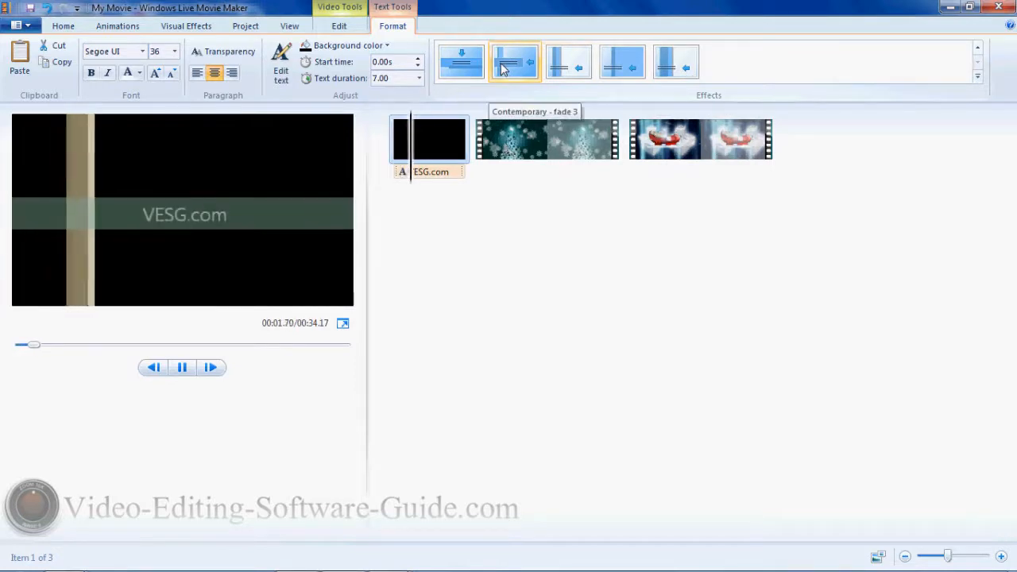
left_click(979, 49)
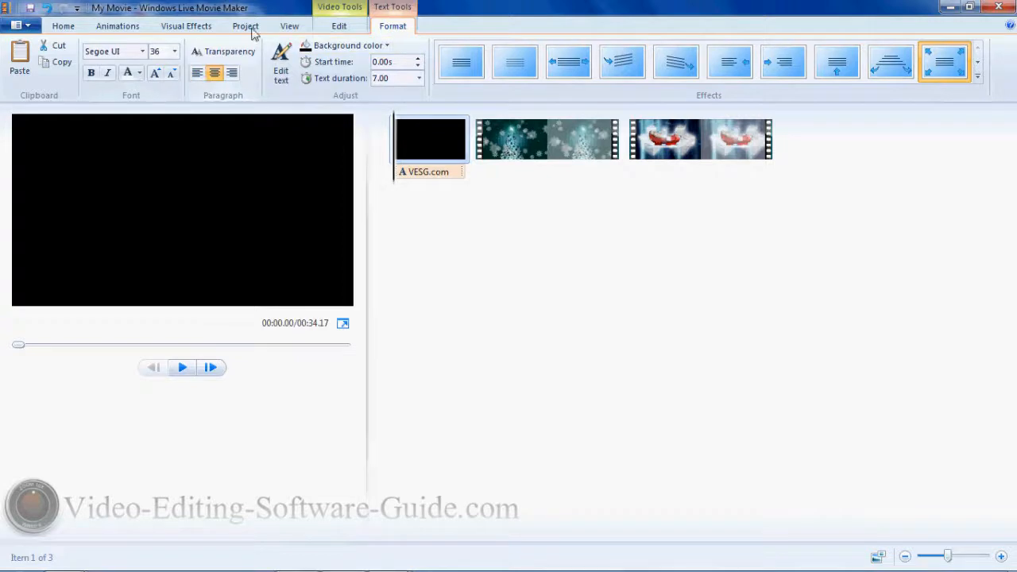
Preview the AutoMovie themes, such as Contemporary, on the movie
left_click(112, 32)
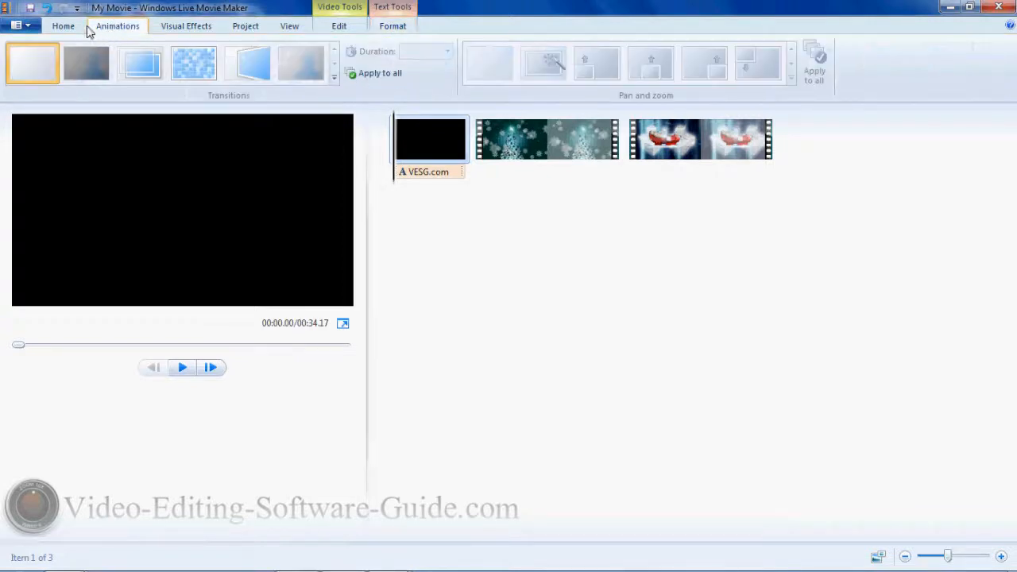
left_click(80, 28)
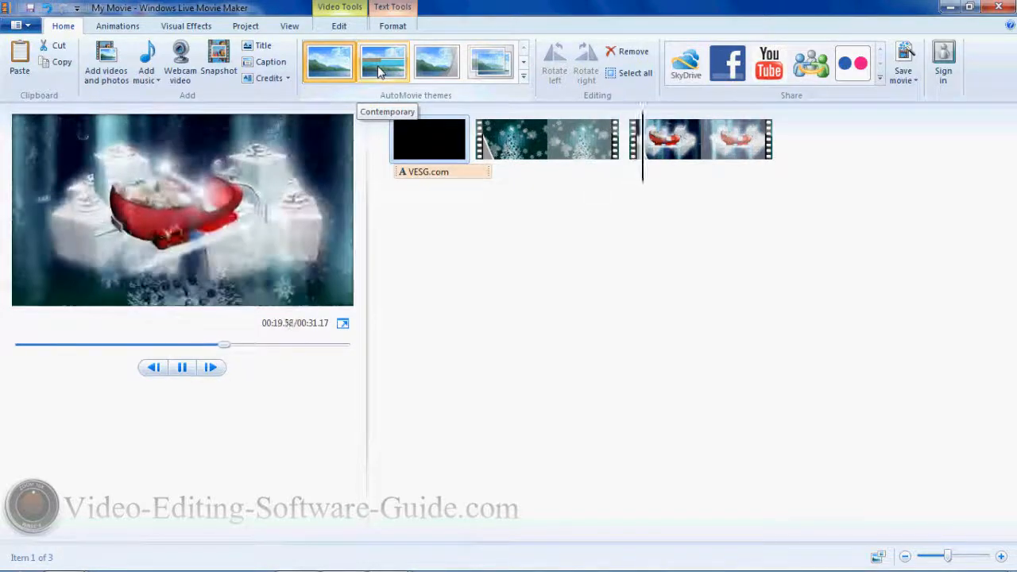
left_click(479, 73)
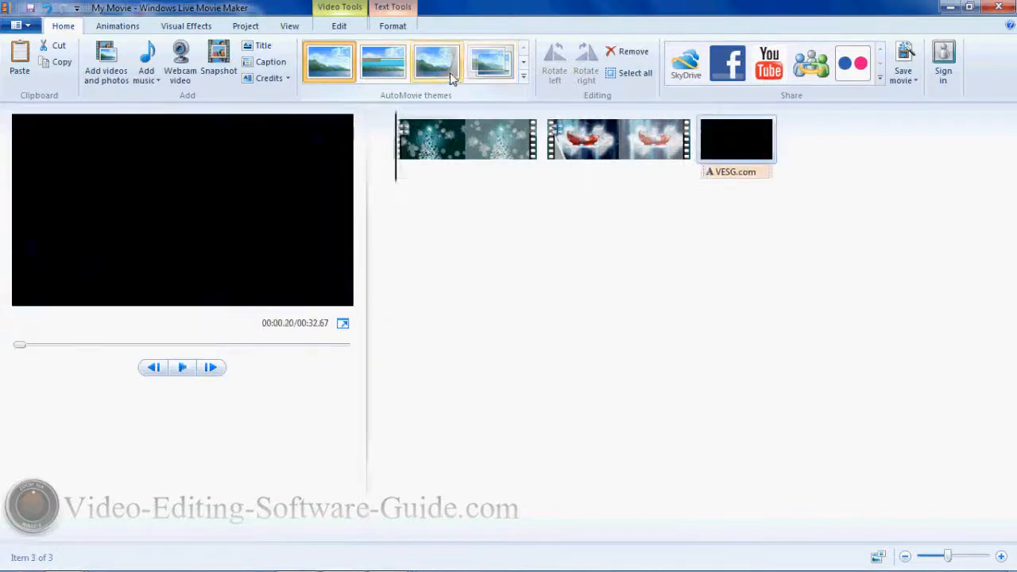
left_click(479, 74)
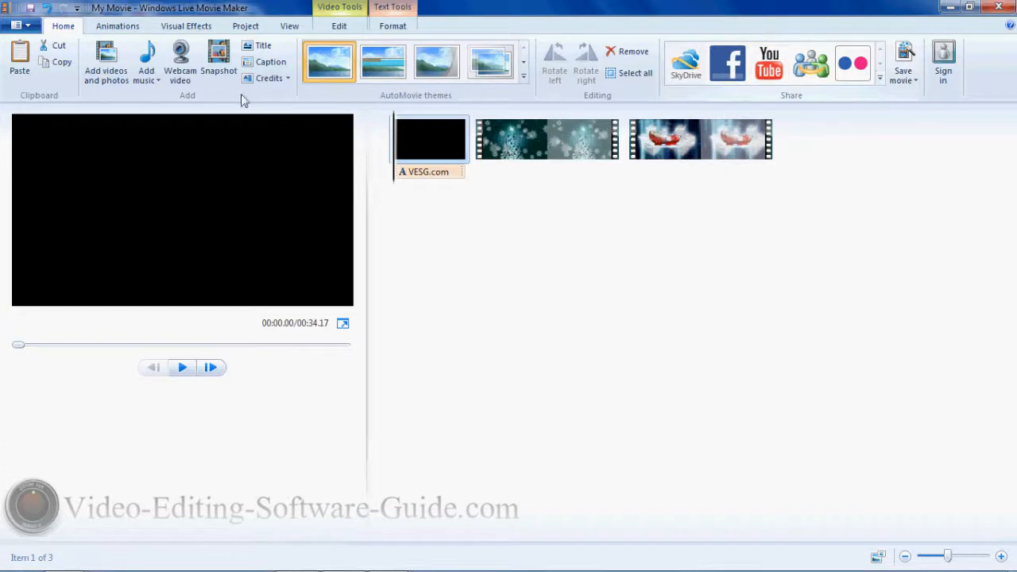
Examine the transitions available for the VESG.com title and for each of the two video clips
left_click(131, 27)
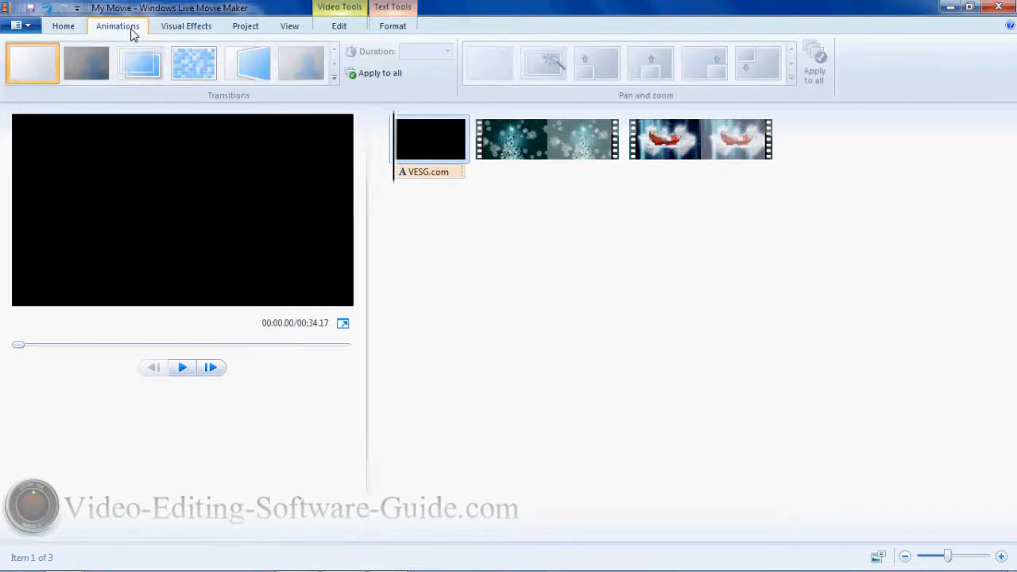
left_click(513, 164)
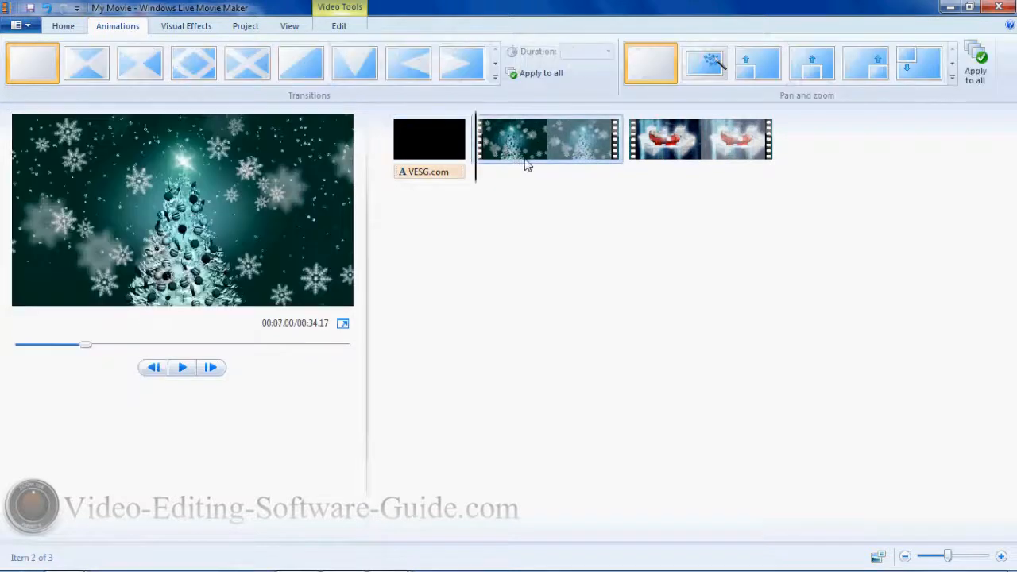
left_click(441, 145)
left_click(670, 147)
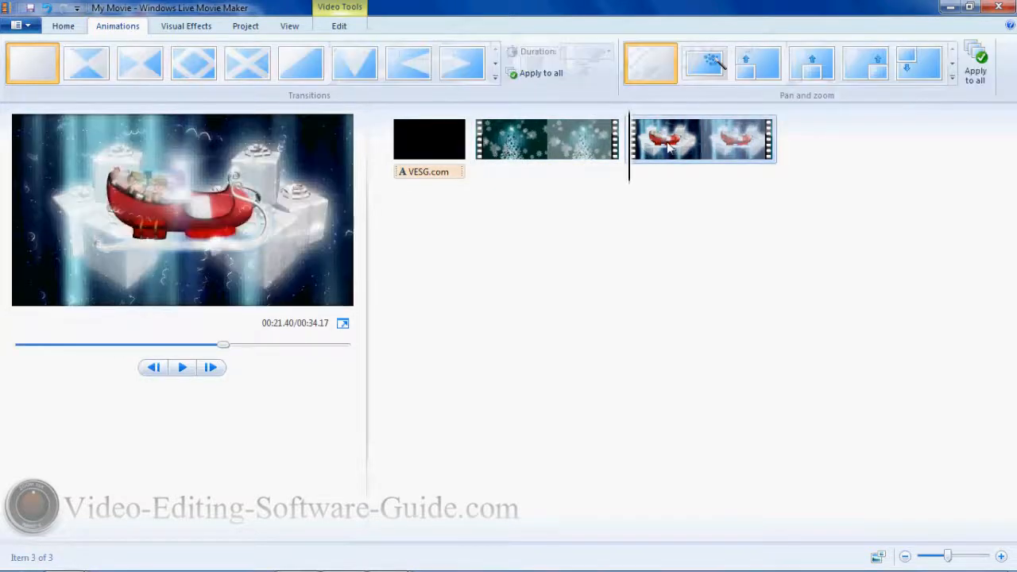
left_click(553, 151)
left_click(447, 135)
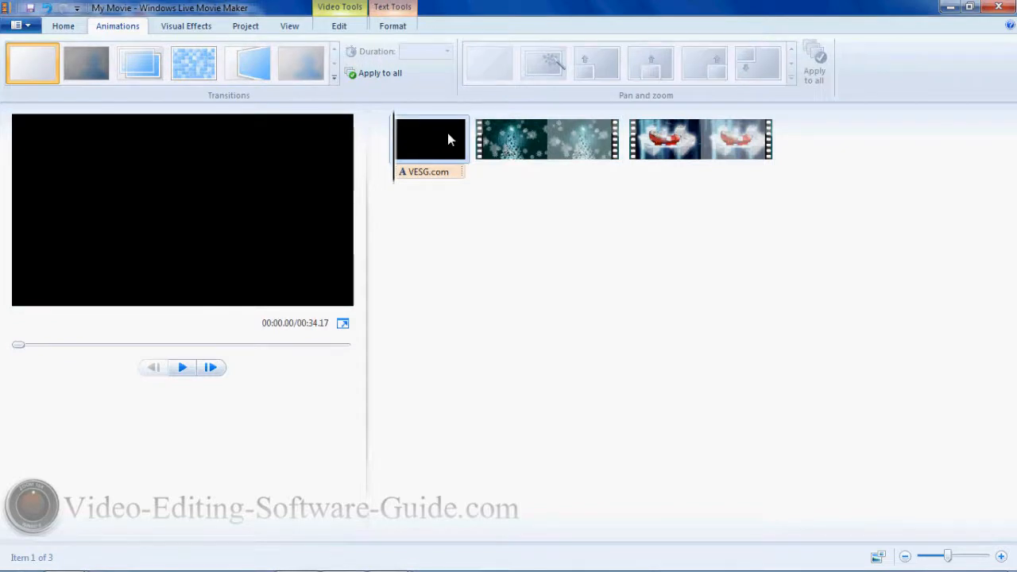
left_click(144, 66)
left_click(392, 26)
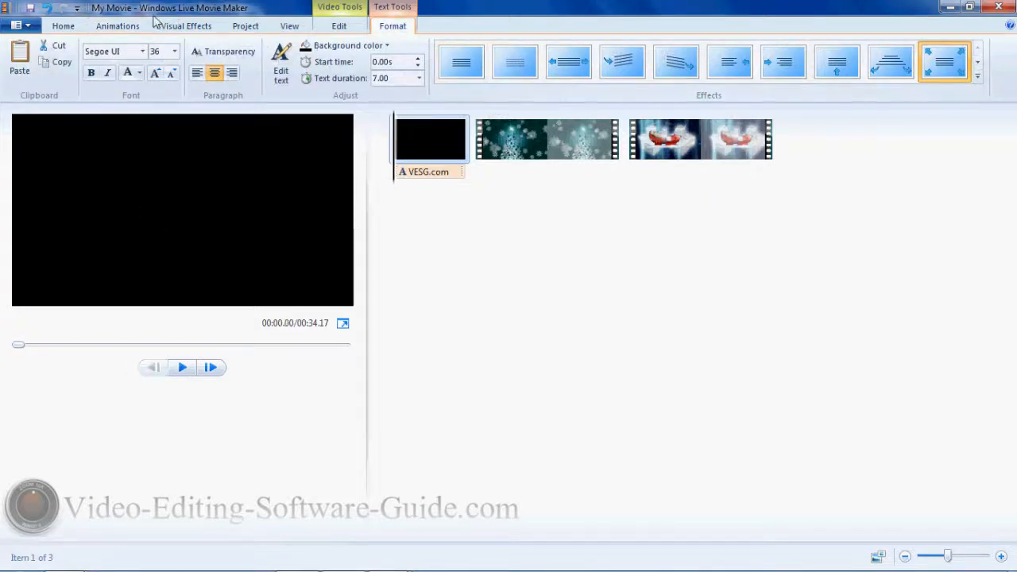
left_click(117, 26)
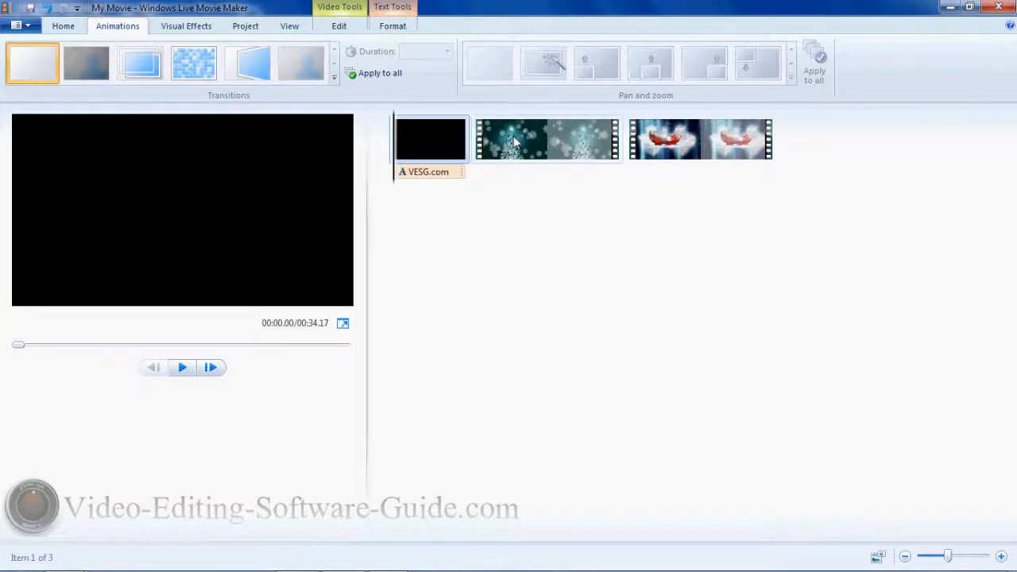
Preview transitions on the Christmas tree clip and browse through the whole transition collection
left_click(513, 141)
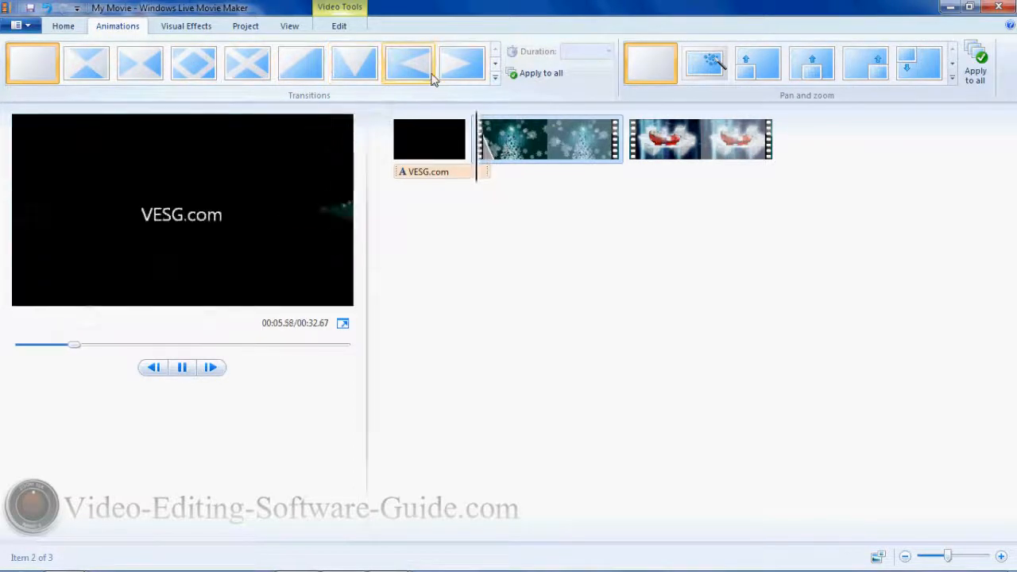
left_click(495, 64)
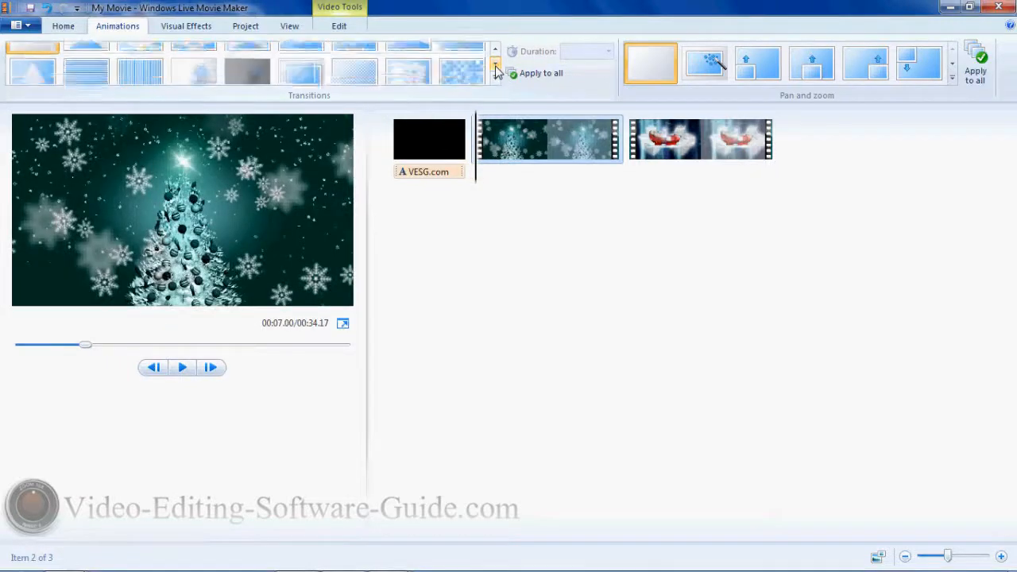
left_click(495, 66)
left_click(495, 67)
left_click(495, 67)
left_click(495, 67)
left_click(494, 68)
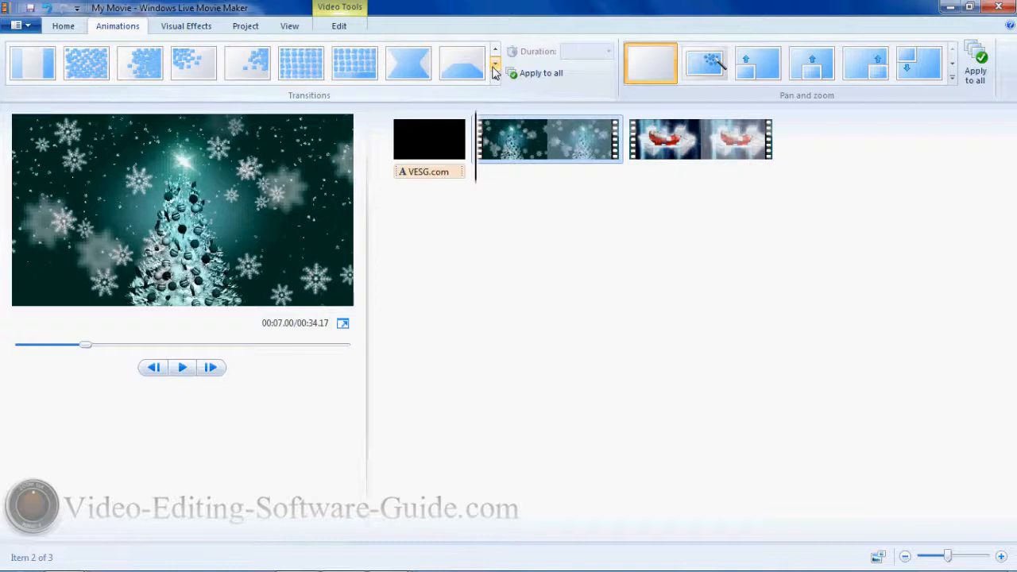
left_click(495, 69)
left_click(494, 70)
left_click(494, 69)
left_click(494, 70)
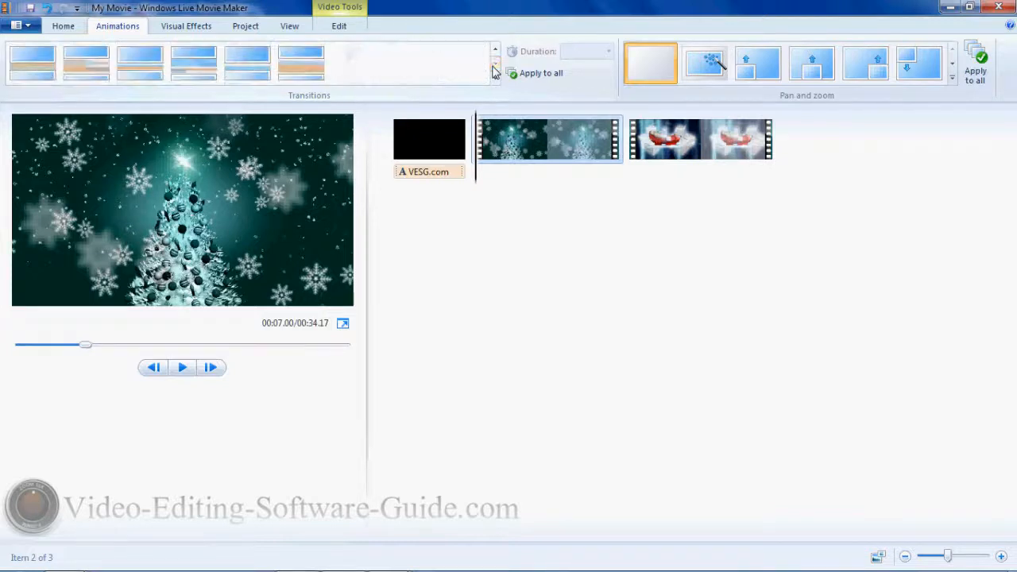
left_click(496, 52)
left_click(495, 52)
left_click(495, 52)
left_click(495, 51)
left_click(495, 50)
left_click(495, 51)
left_click(495, 51)
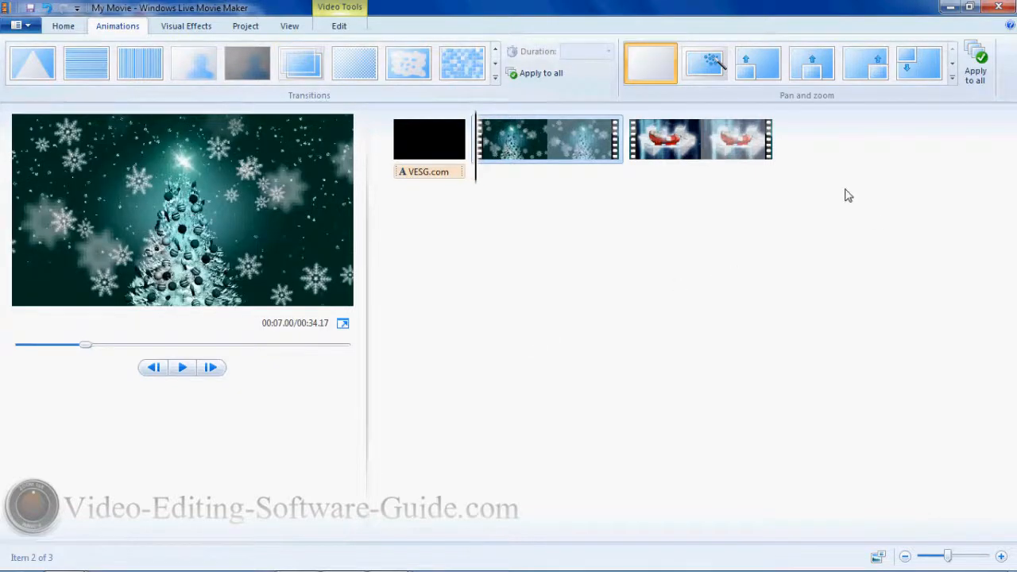
Try several pan and zoom presets on the Christmas tree clip and keep the one with the clockwise-tilted frame
left_click(712, 69)
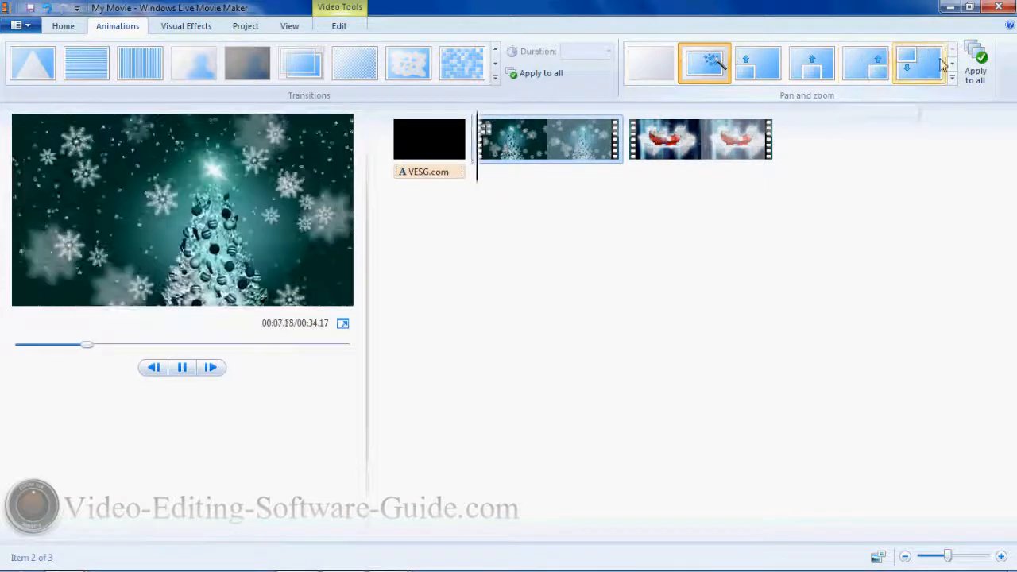
left_click(953, 63)
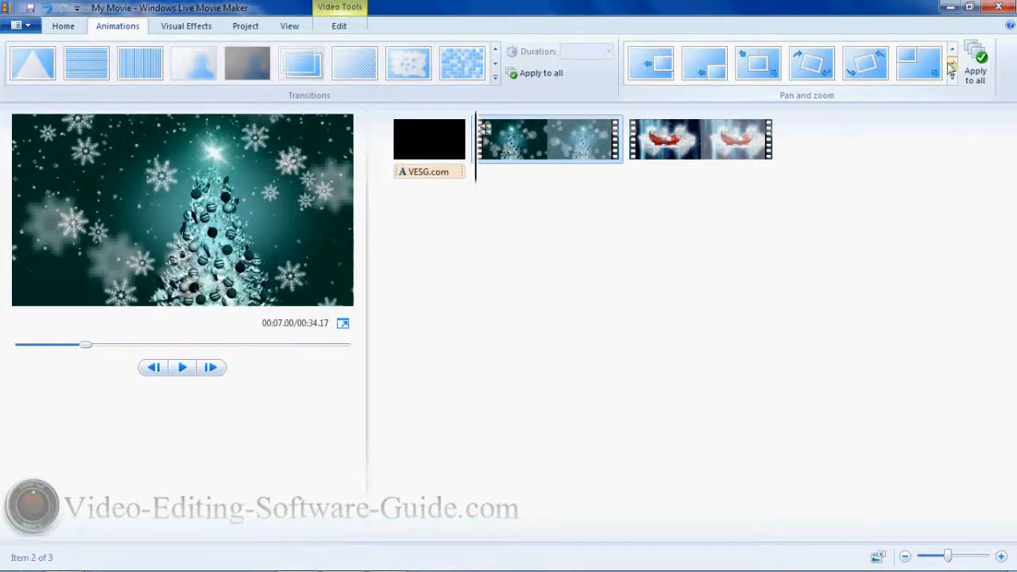
left_click(872, 74)
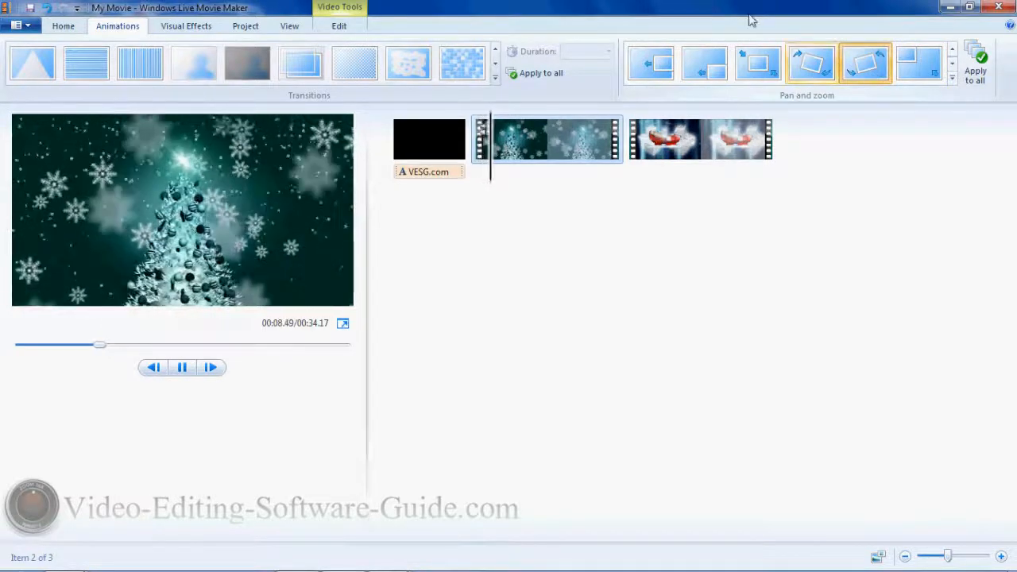
left_click(810, 77)
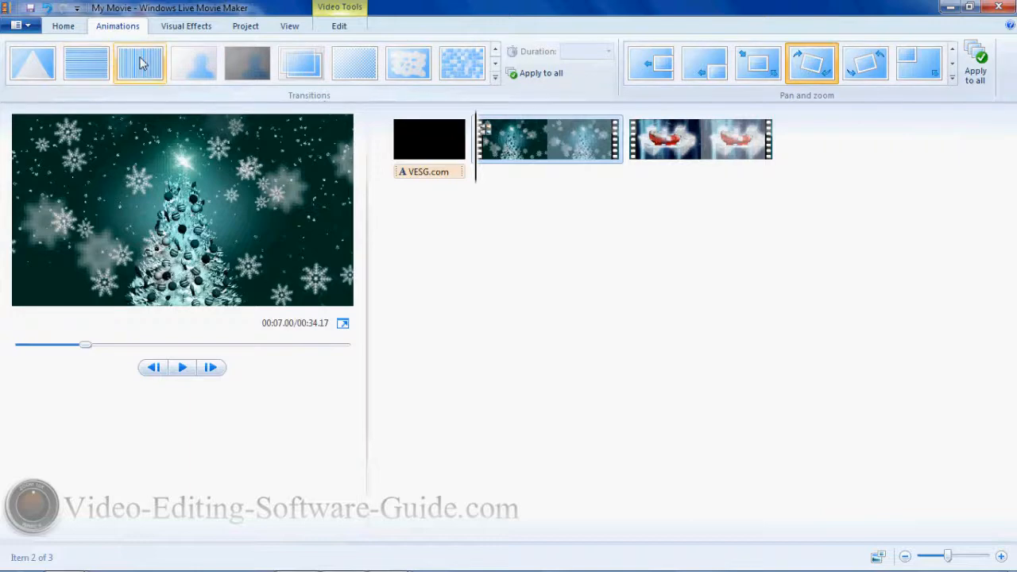
Preview visual effects on the Christmas tree clip, including Cyan tone and Hue - cycle entire color spectrum
left_click(170, 29)
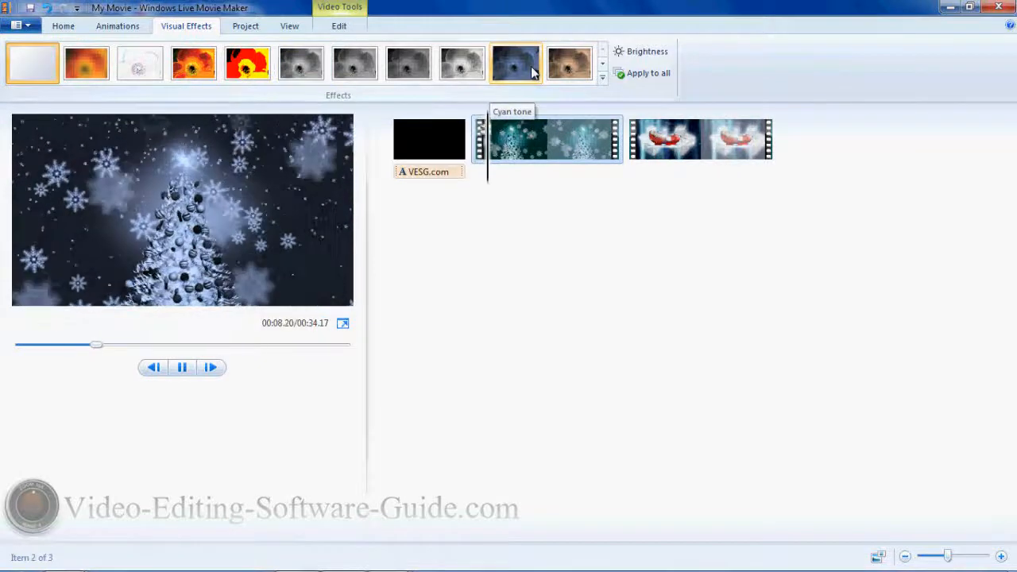
left_click(603, 63)
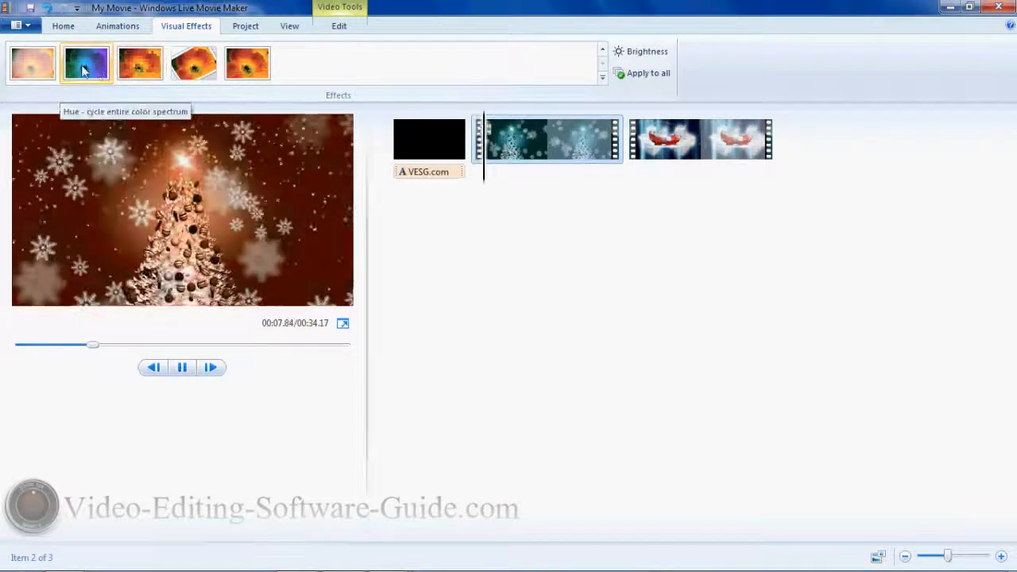
left_click(602, 52)
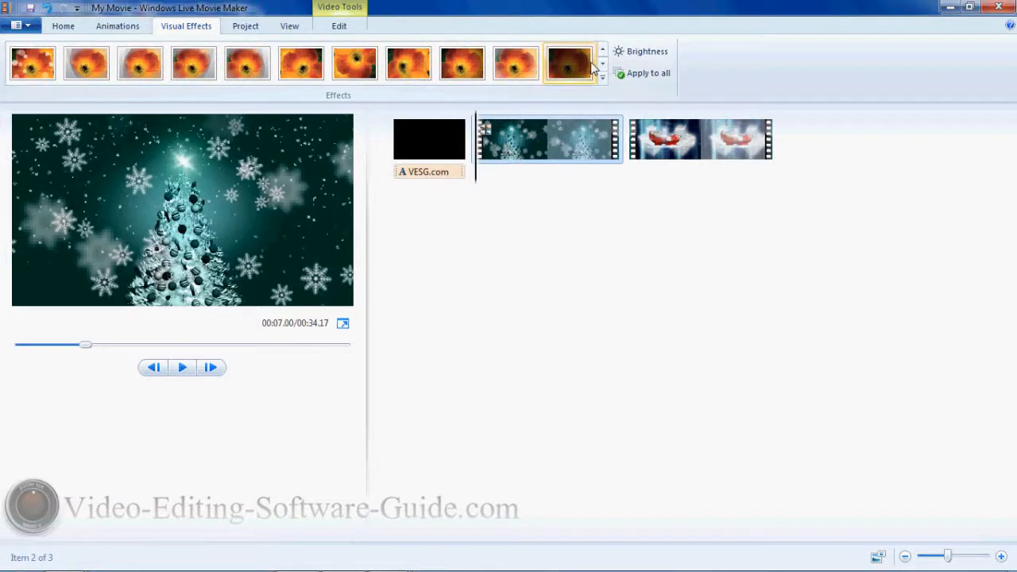
left_click(643, 73)
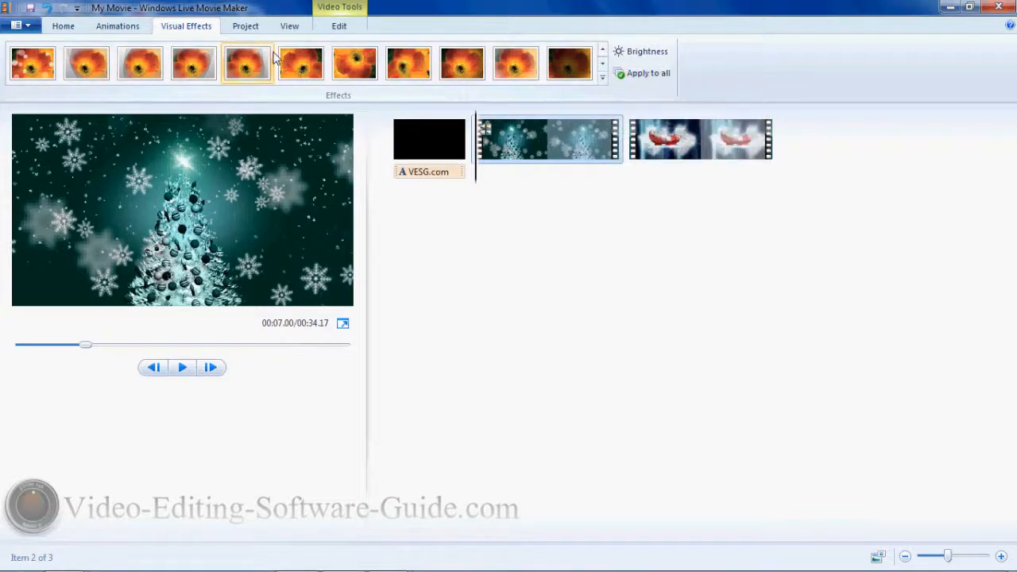
Try the Standard (4:3) aspect ratio and set the movie back to Widescreen (16:9)
left_click(246, 29)
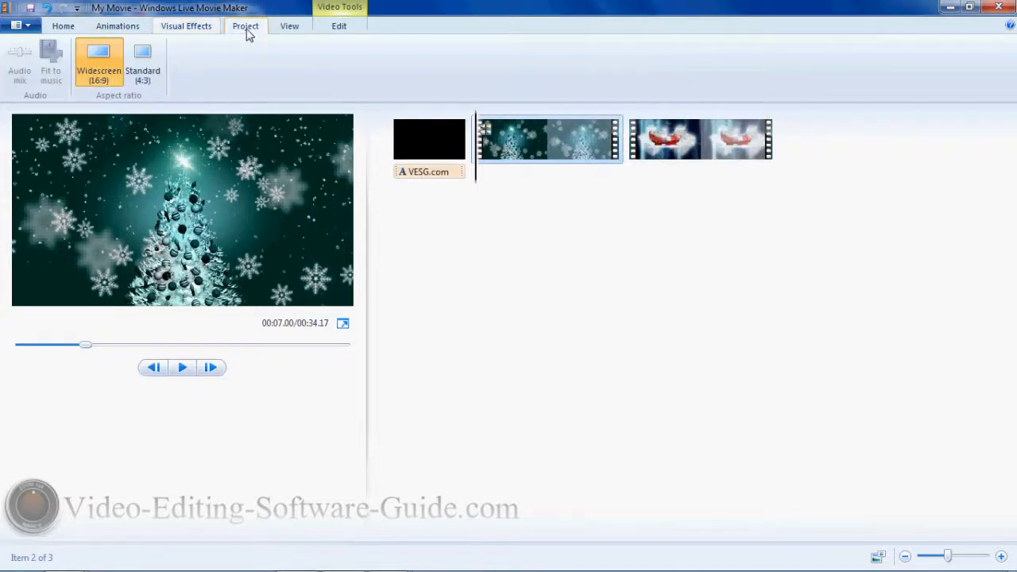
left_click(149, 60)
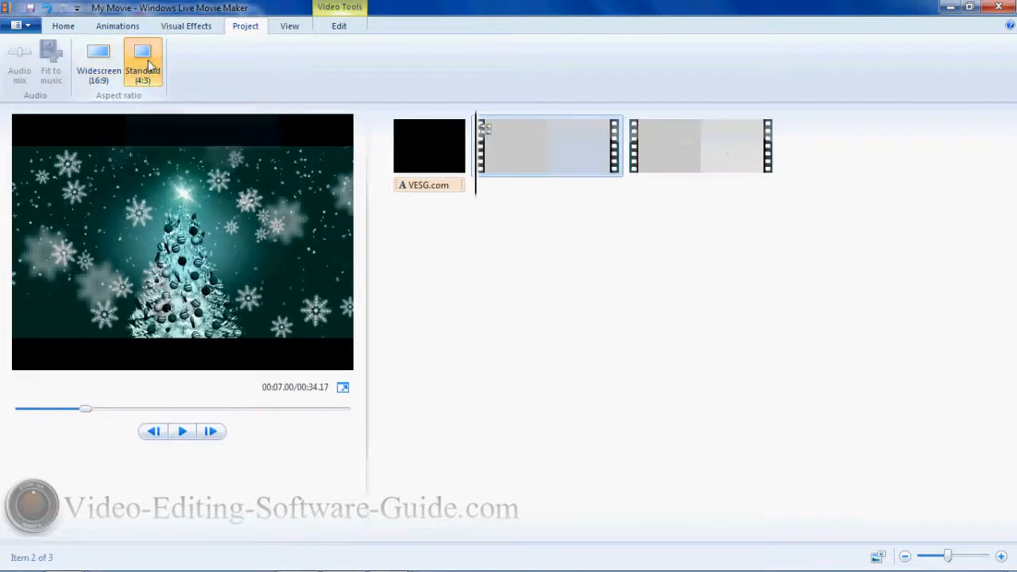
left_click(99, 71)
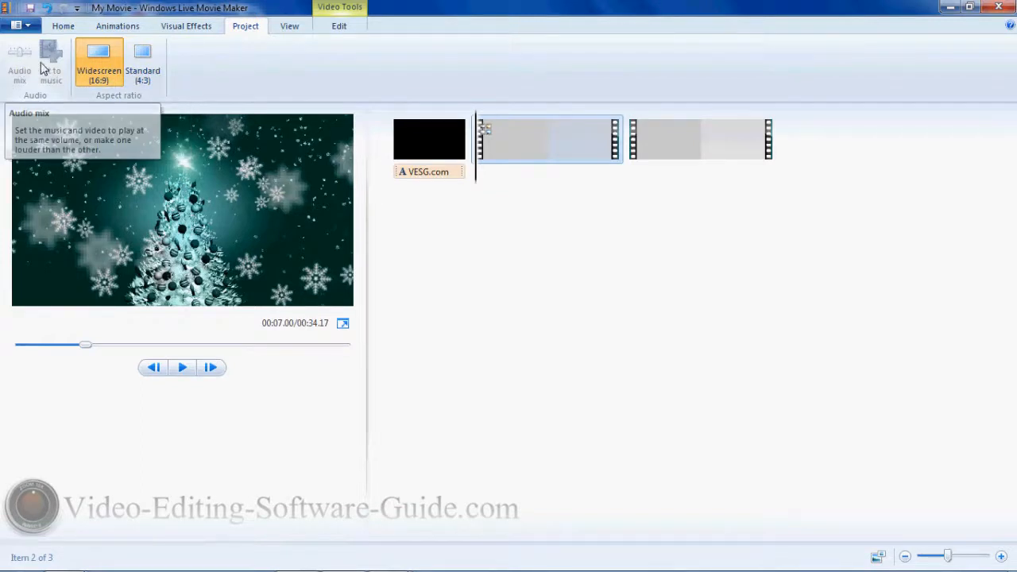
Examine the view options and the audio, speed and trimming options of the Christmas tree clip
left_click(290, 26)
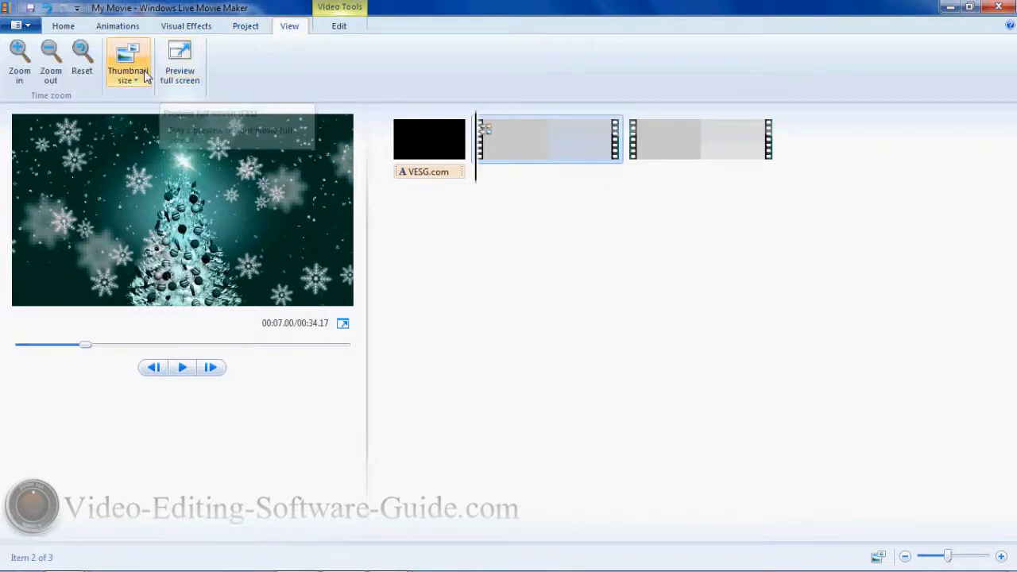
left_click(336, 29)
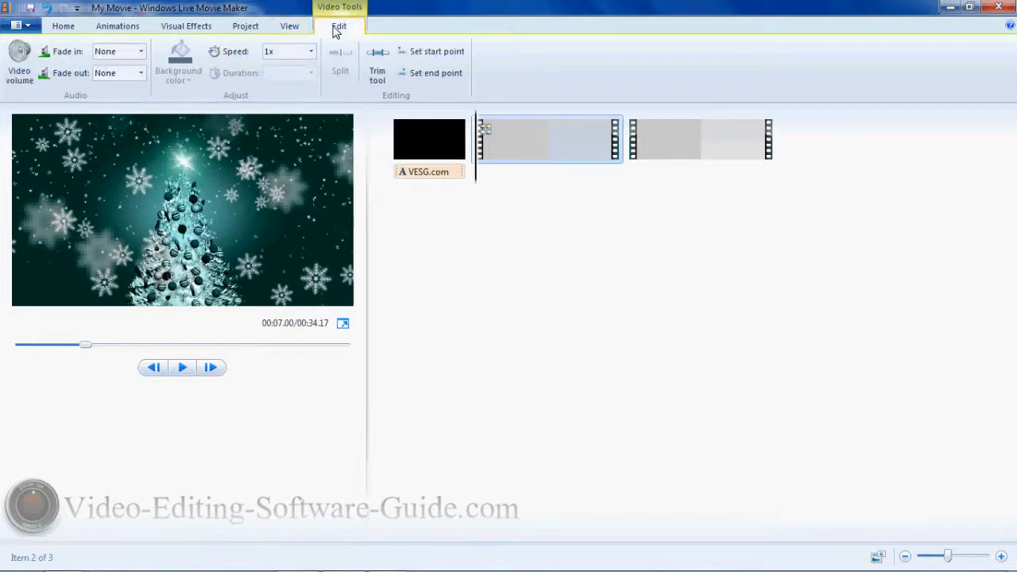
Rotate the Christmas tree clip left repeatedly in quarter turns until it is upright again
left_click(64, 29)
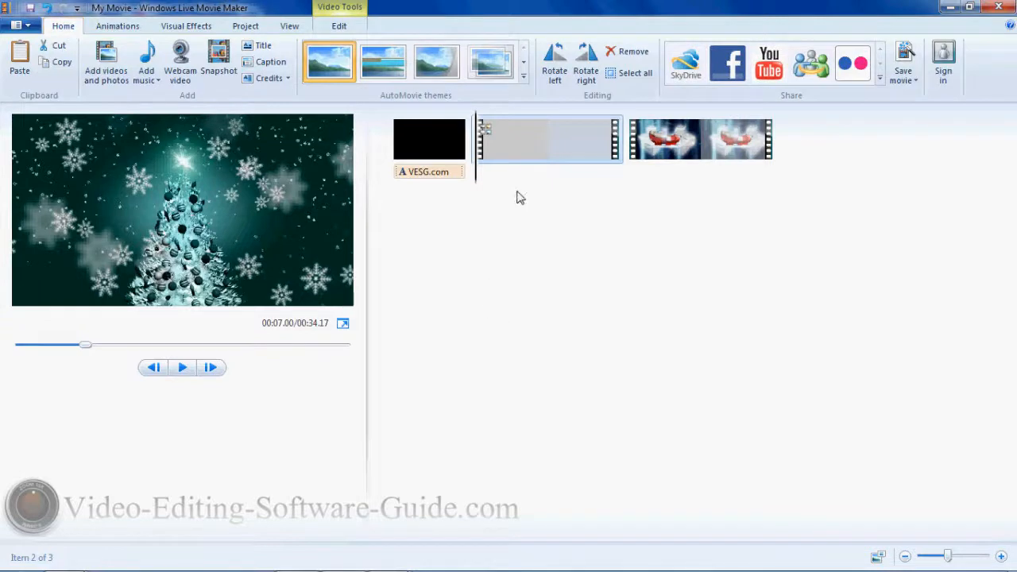
left_click(552, 72)
left_click(552, 72)
left_click(553, 72)
left_click(554, 73)
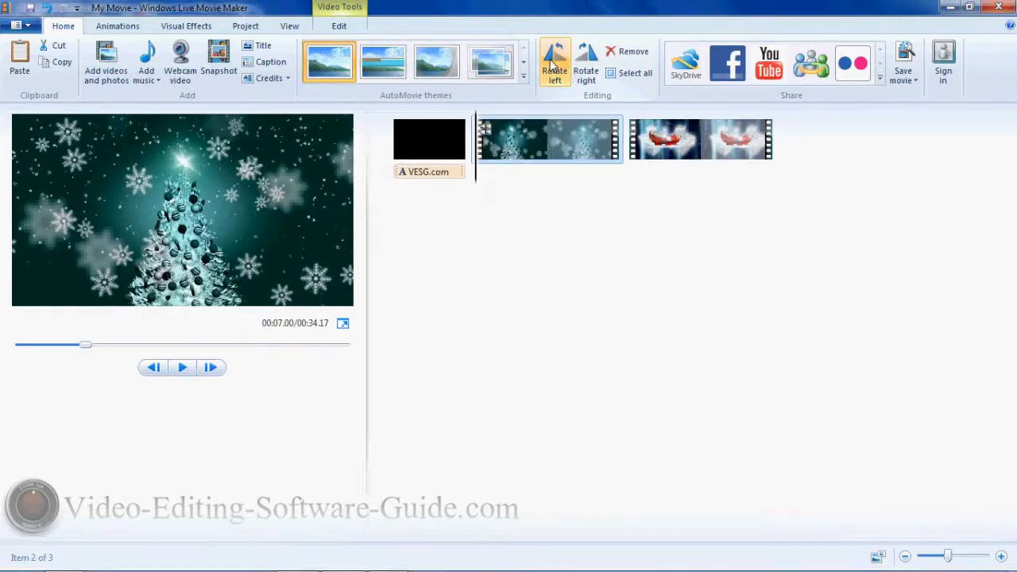
left_click(553, 66)
left_click(553, 66)
left_click(554, 66)
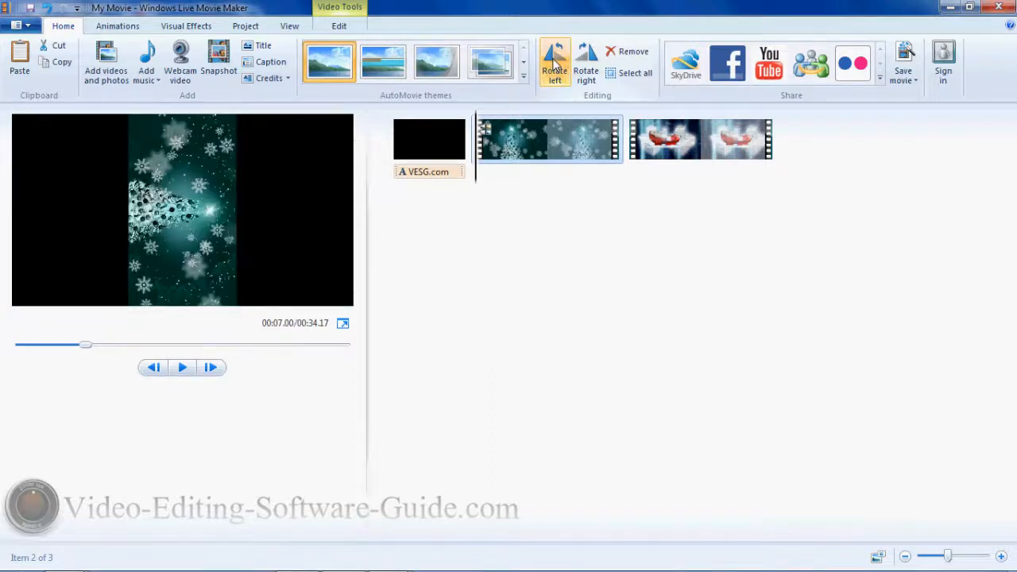
left_click(554, 67)
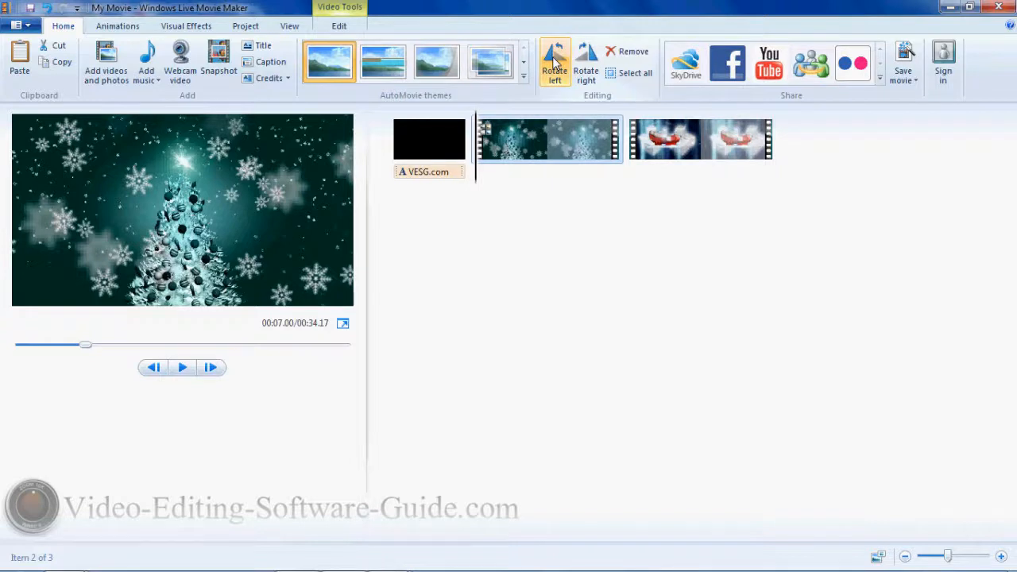
left_click(554, 64)
left_click(555, 63)
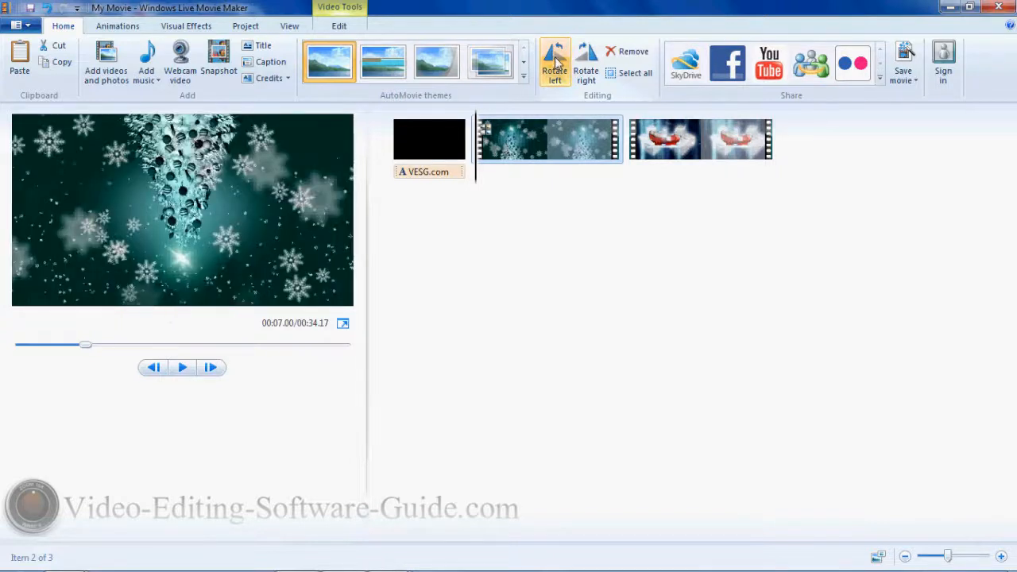
left_click(555, 62)
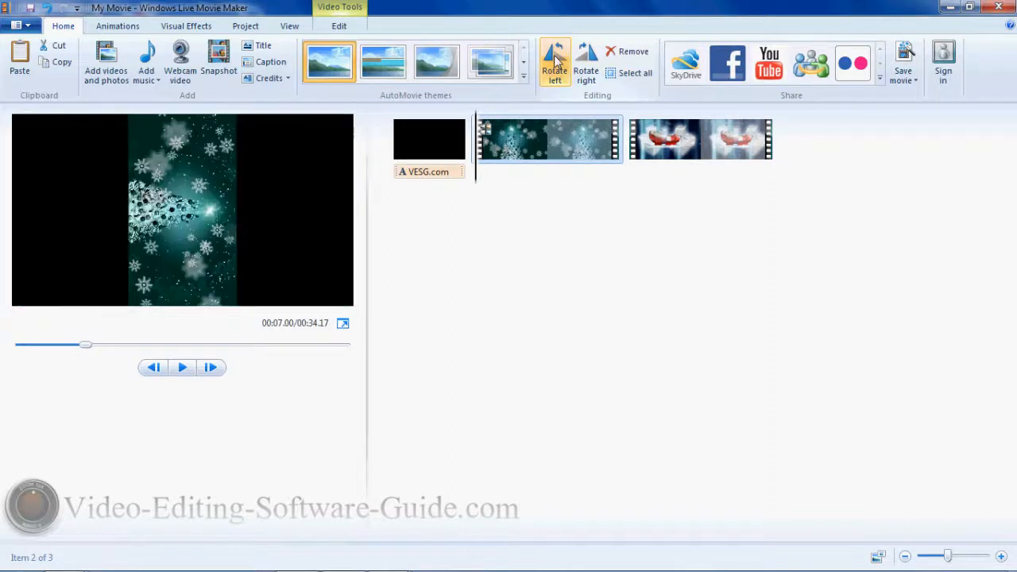
left_click(556, 60)
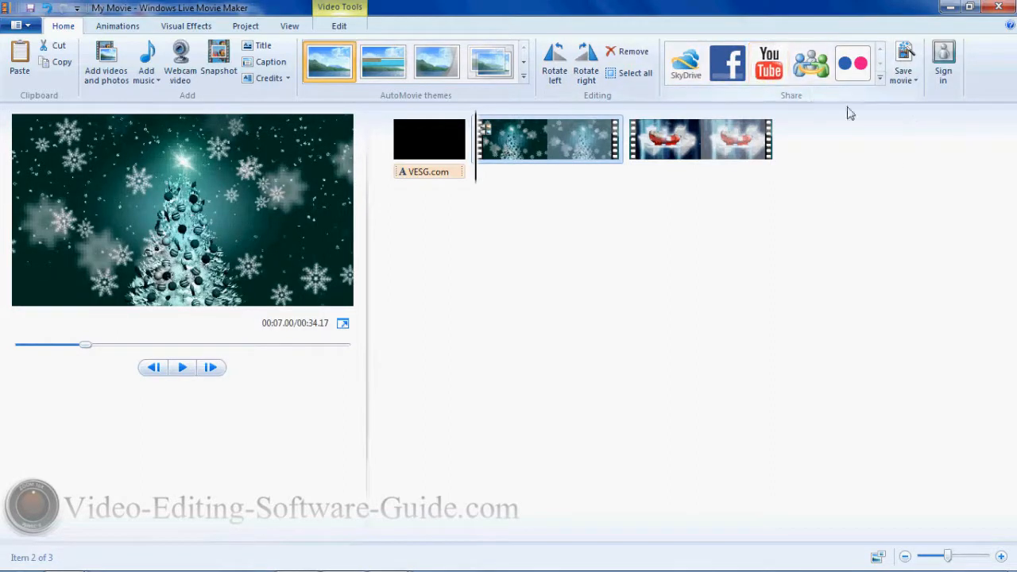
Open the list of output settings for saving the movie
left_click(918, 81)
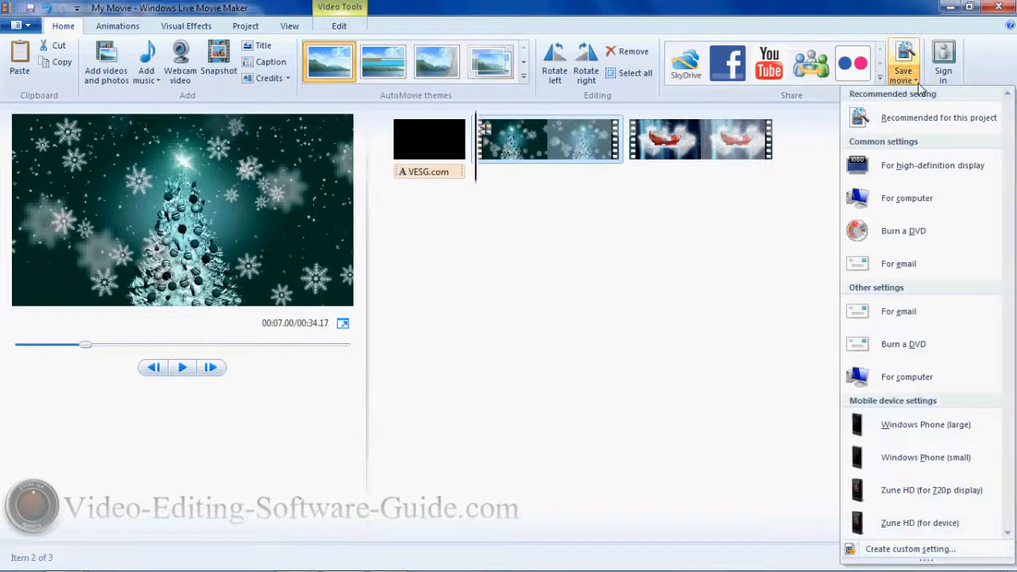